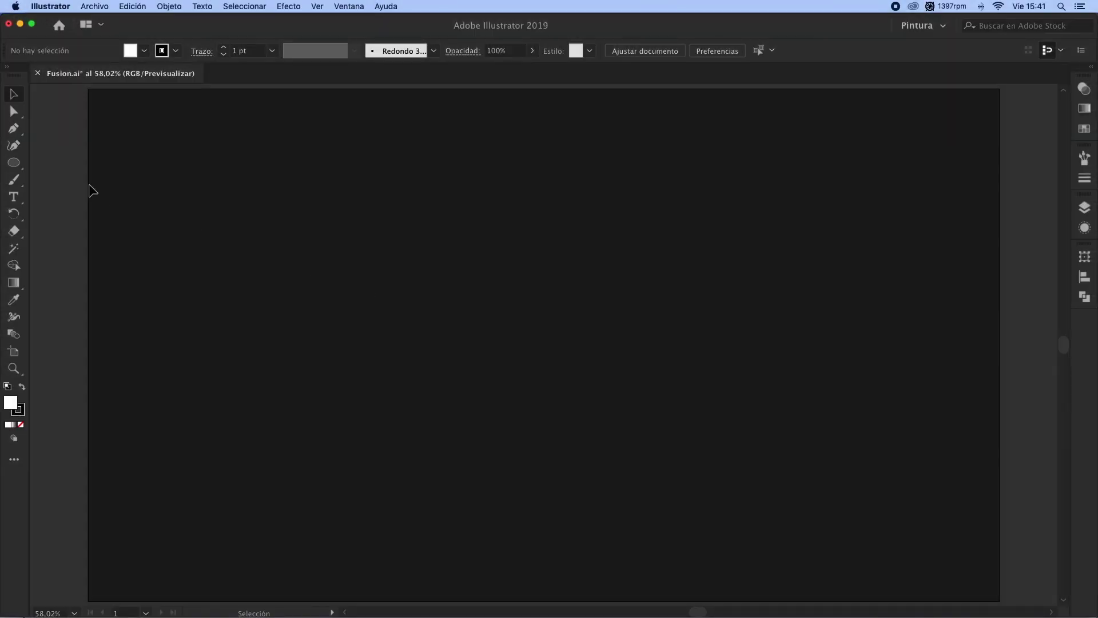
Draw a 180 px circle with a white outline and no fill, and copy it to the right
{"action": "left_click", "coordinate": [19, 166]}
{"action": "left_click", "coordinate": [149, 131]}
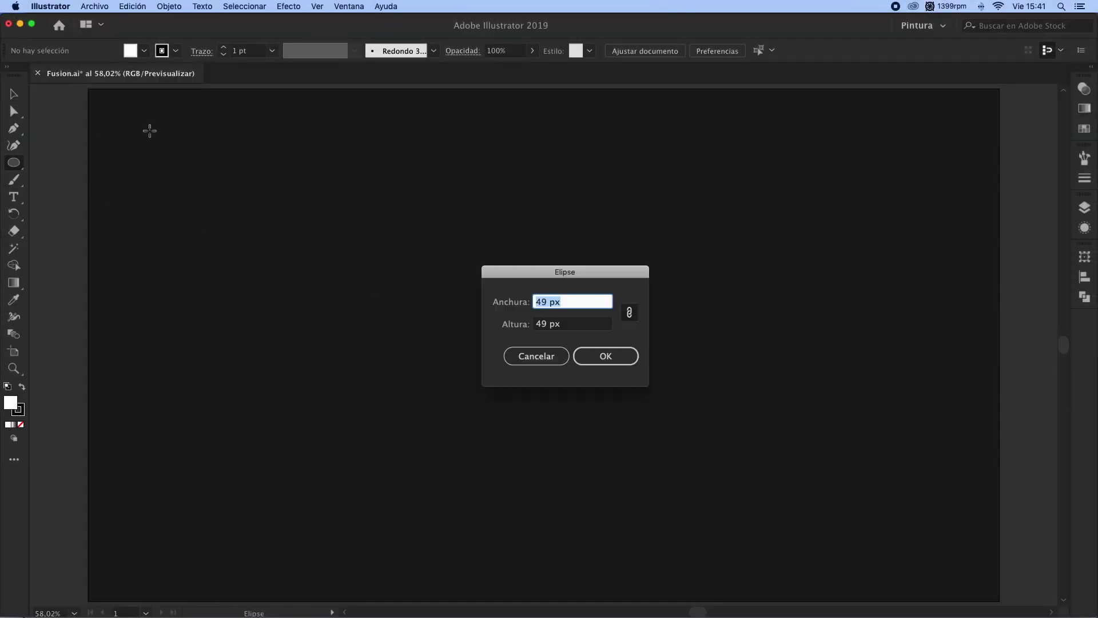
{"action": "type", "text": "180"}
{"action": "key", "text": "Return"}
{"action": "key", "text": "v"}
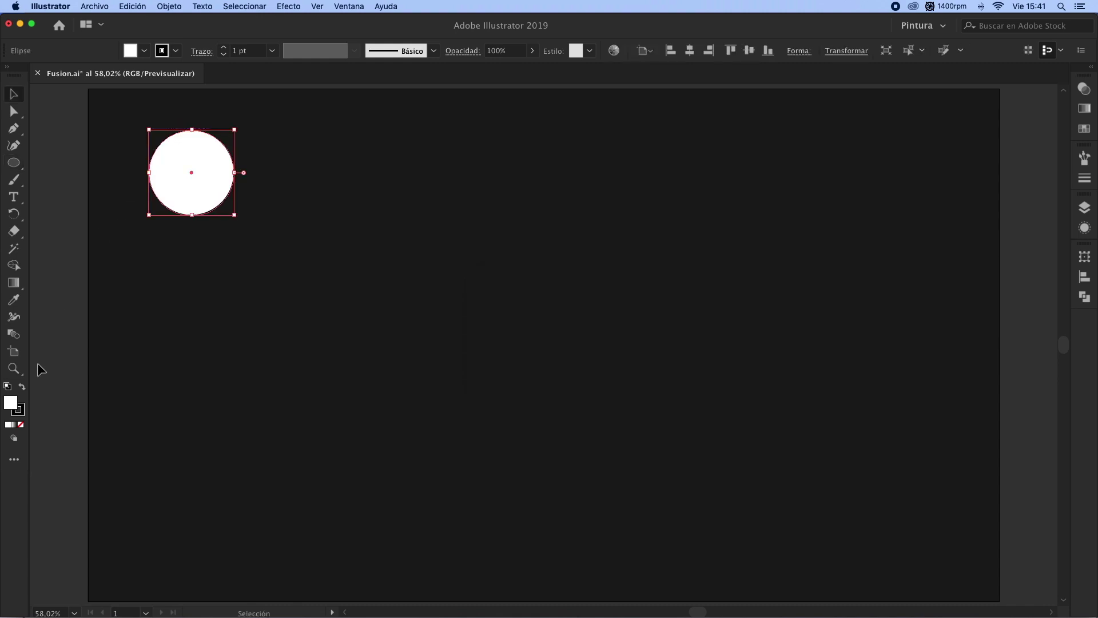
{"action": "left_click", "coordinate": [23, 387]}
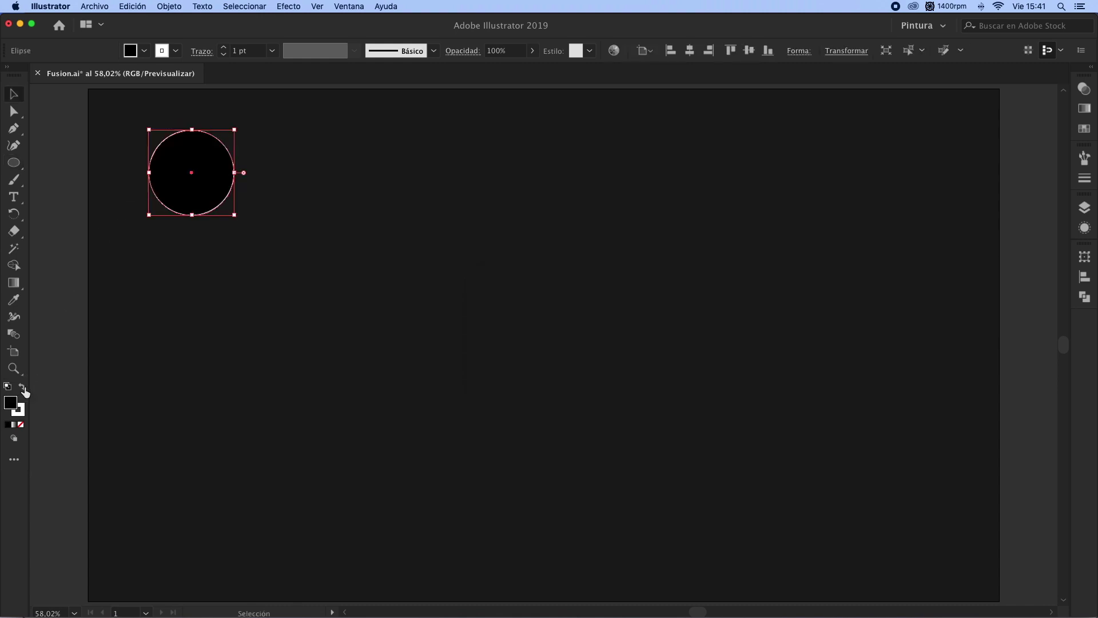
{"action": "left_click", "coordinate": [21, 424]}
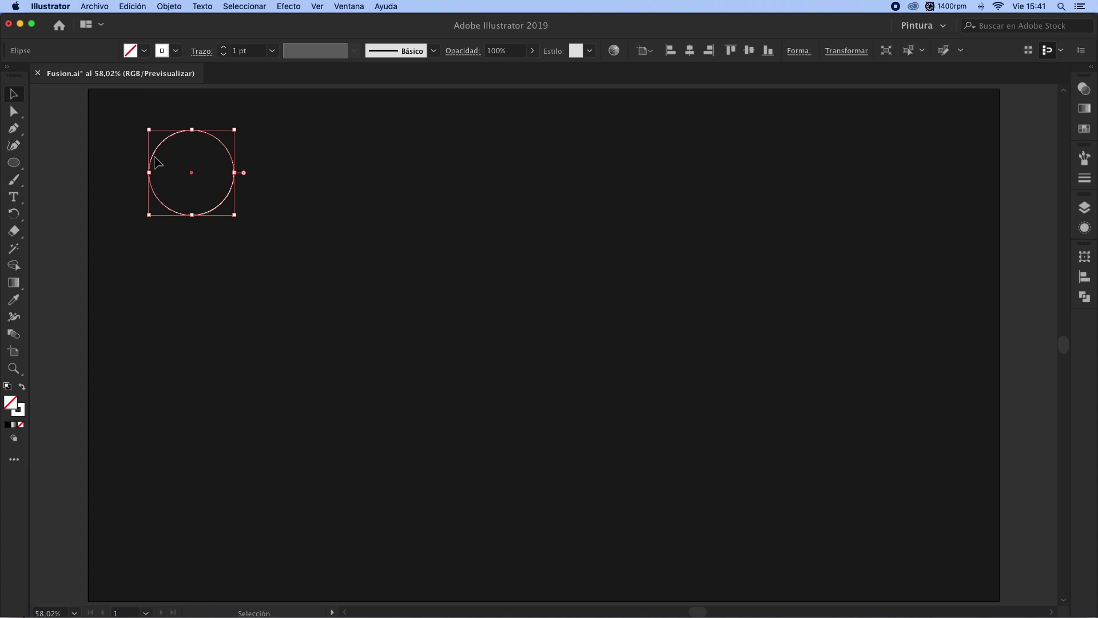
{"action": "left_click_drag", "start_coordinate": [155, 157], "coordinate": [456, 166]}
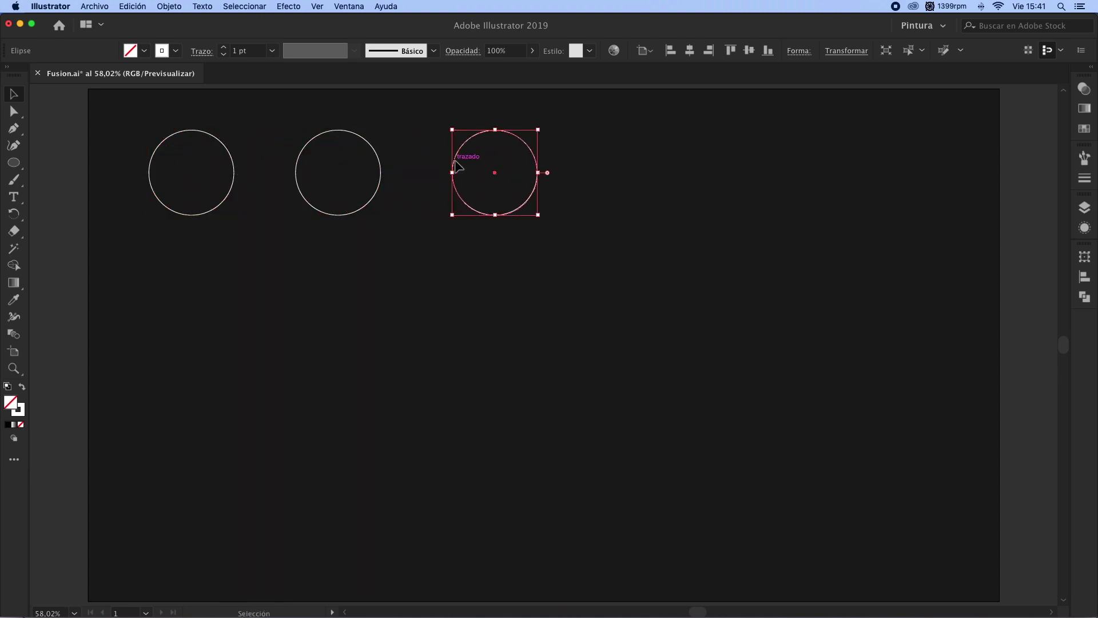
Duplicate the left-hand circles straight down to form four rows of circle pairs
{"action": "mouse_move", "coordinate": [205, 123]}
{"action": "left_mouse_down"}
{"action": "mouse_move", "coordinate": [335, 191]}
{"action": "mouse_move", "coordinate": [301, 273]}
{"action": "left_mouse_up"}
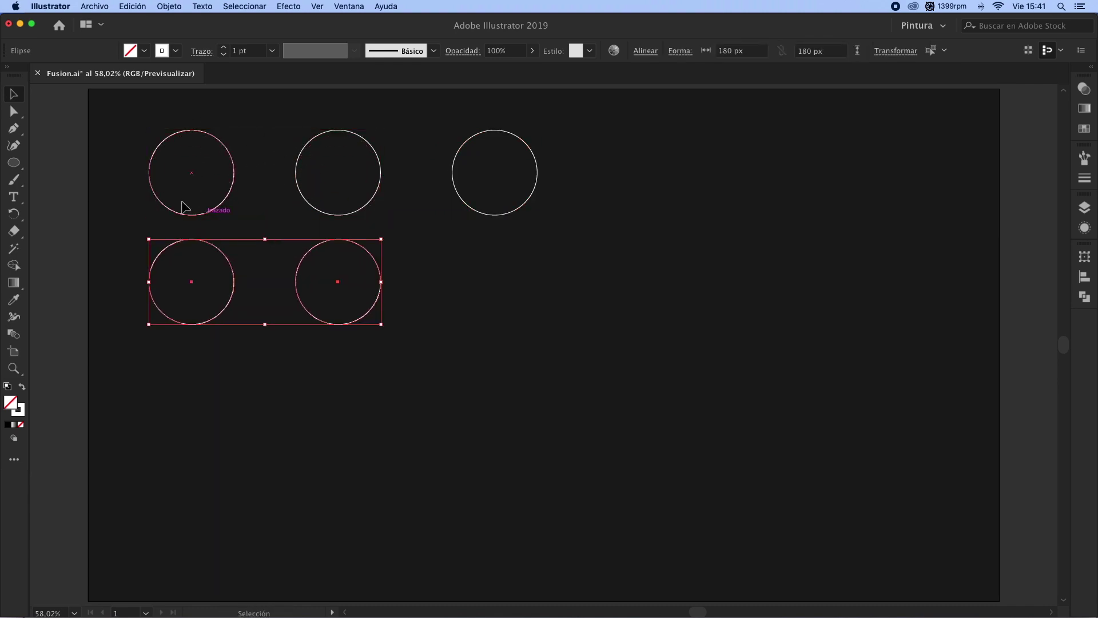
{"action": "left_click_drag", "start_coordinate": [125, 157], "coordinate": [370, 307]}
{"action": "left_click_drag", "start_coordinate": [321, 214], "coordinate": [332, 434]}
{"action": "left_click", "coordinate": [395, 349]}
Blend the top pair of circles with Object > Blend > Make
{"action": "left_click_drag", "start_coordinate": [146, 138], "coordinate": [324, 184]}
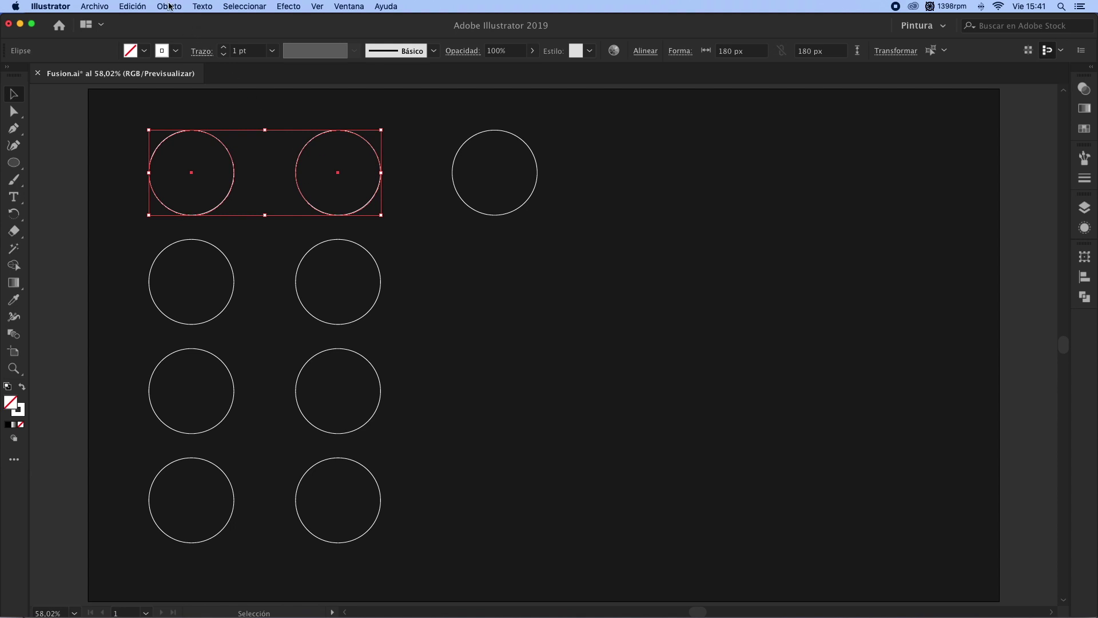
{"action": "left_click", "coordinate": [170, 6]}
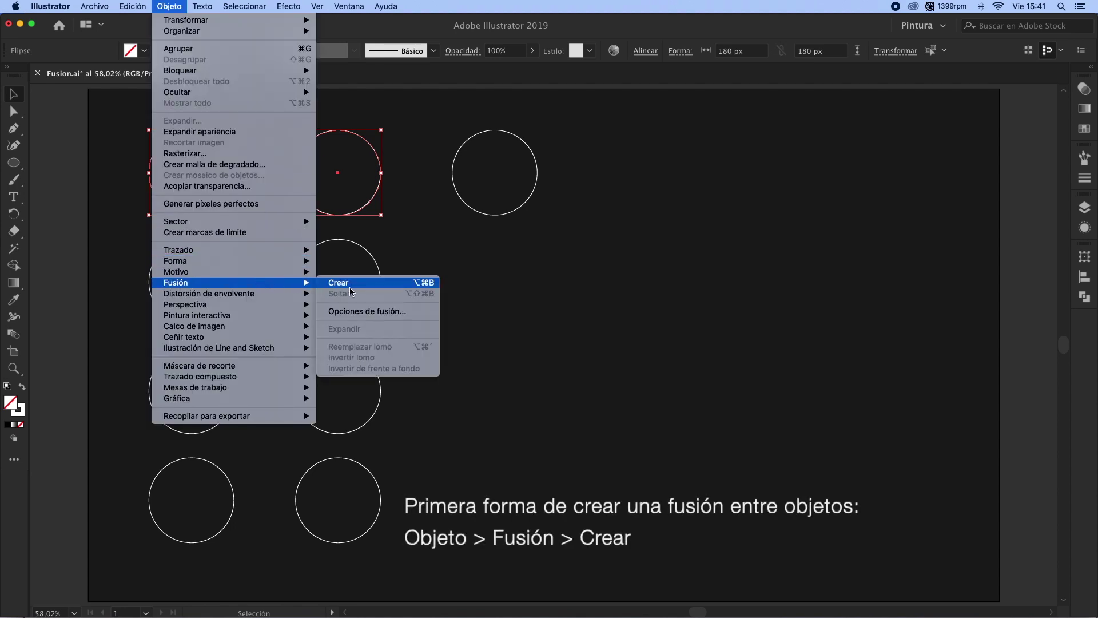
{"action": "left_click", "coordinate": [356, 289]}
Select the second-row pair and start a Blend-tool blend at the left circle's left anchor
{"action": "left_click_drag", "start_coordinate": [133, 253], "coordinate": [344, 307]}
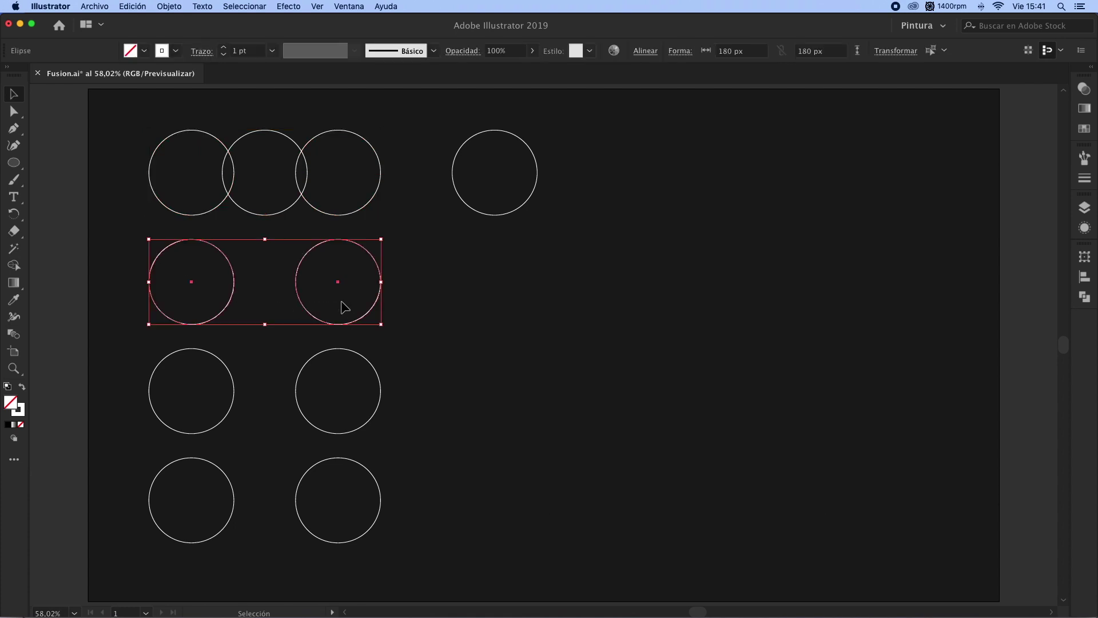
{"action": "left_click", "coordinate": [17, 335]}
{"action": "left_click", "coordinate": [149, 282]}
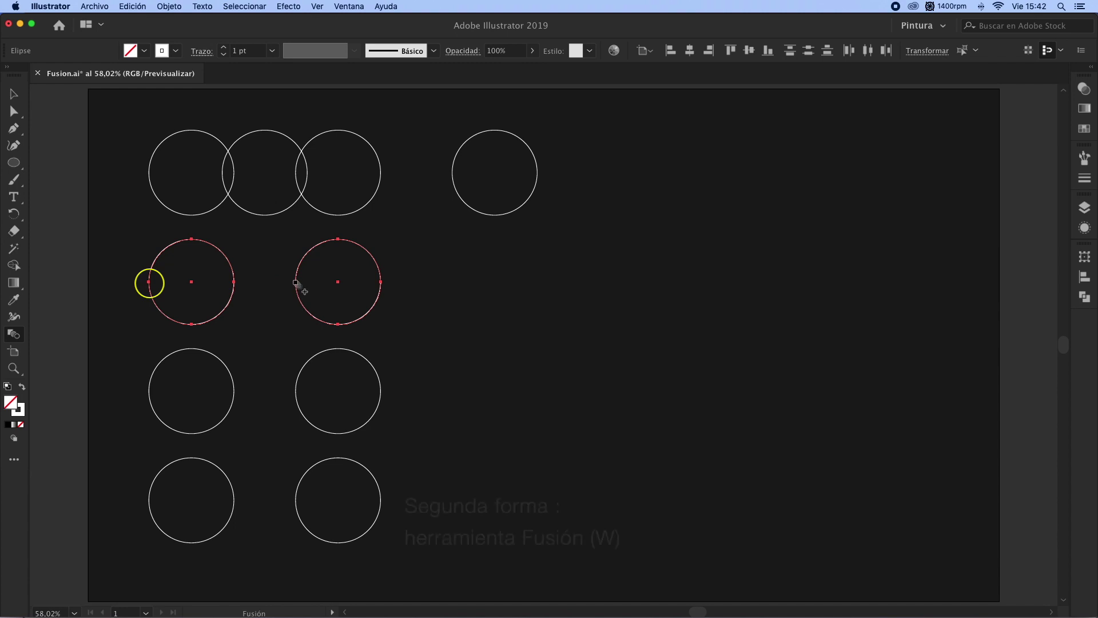
Finish the second-row blend, then blend the third row from left anchor to the right circle's top anchor
{"action": "left_click", "coordinate": [296, 282]}
{"action": "key", "text": "v"}
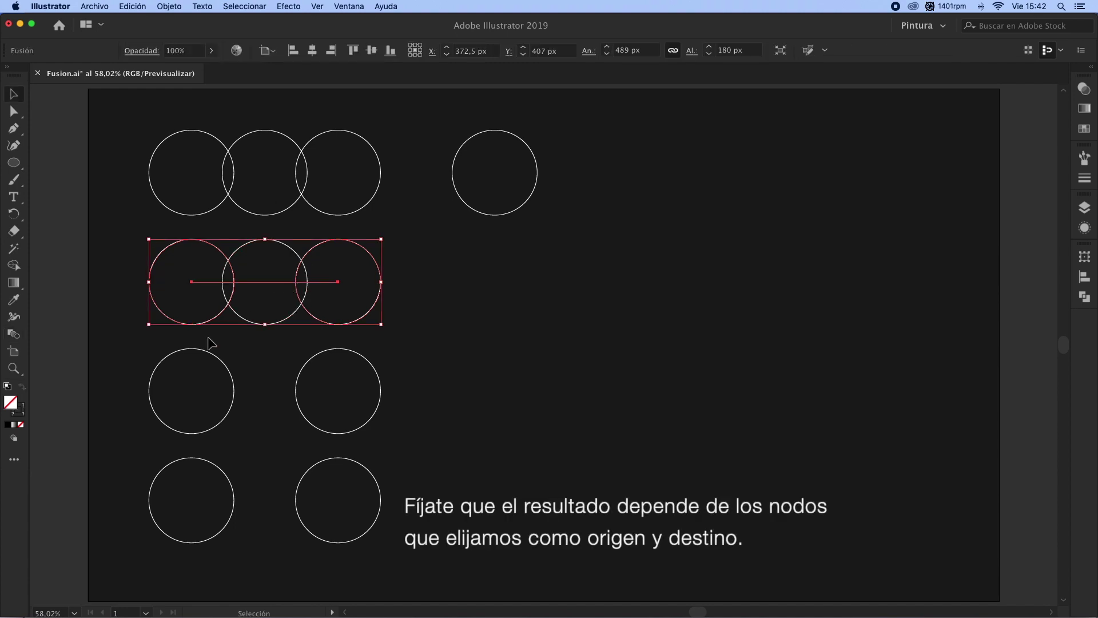
{"action": "left_click_drag", "start_coordinate": [124, 362], "coordinate": [328, 426]}
{"action": "key", "text": "w"}
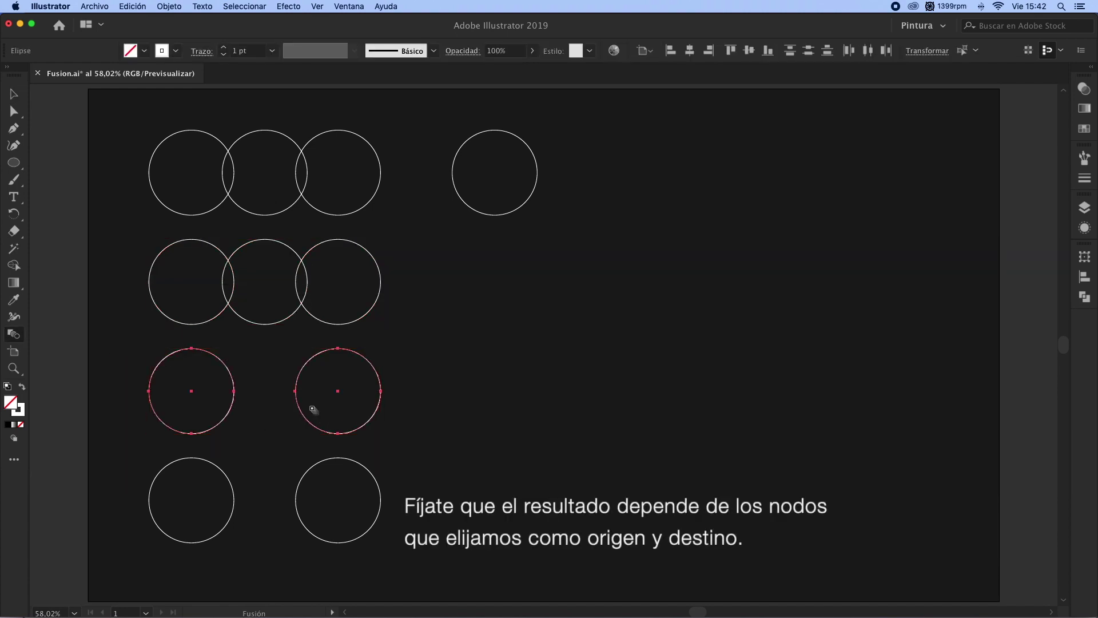
{"action": "left_click", "coordinate": [149, 392]}
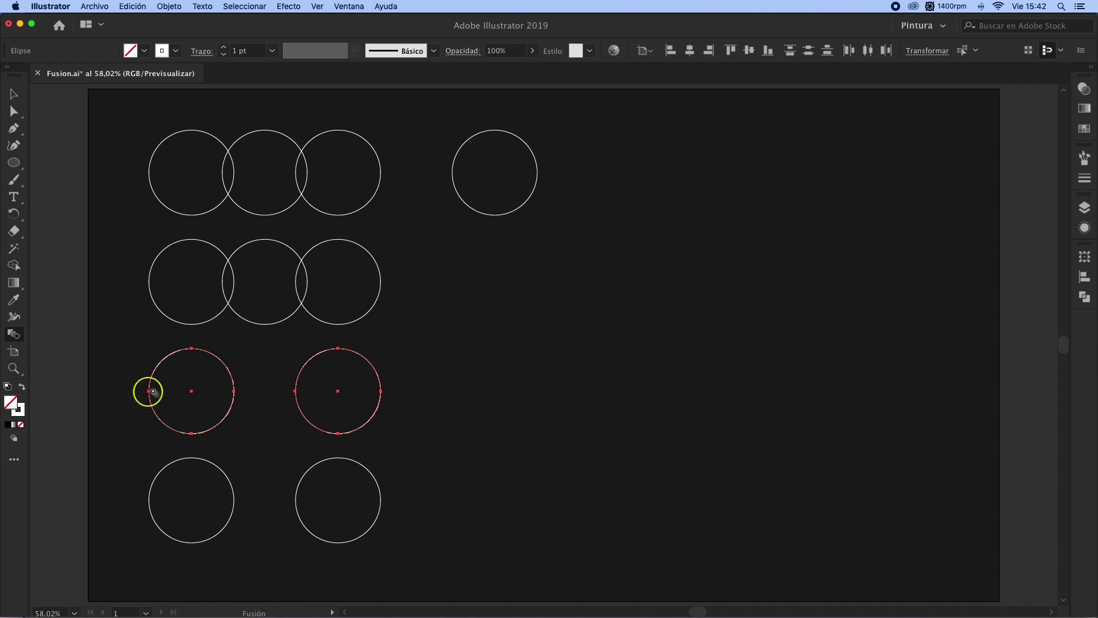
{"action": "left_click", "coordinate": [338, 350]}
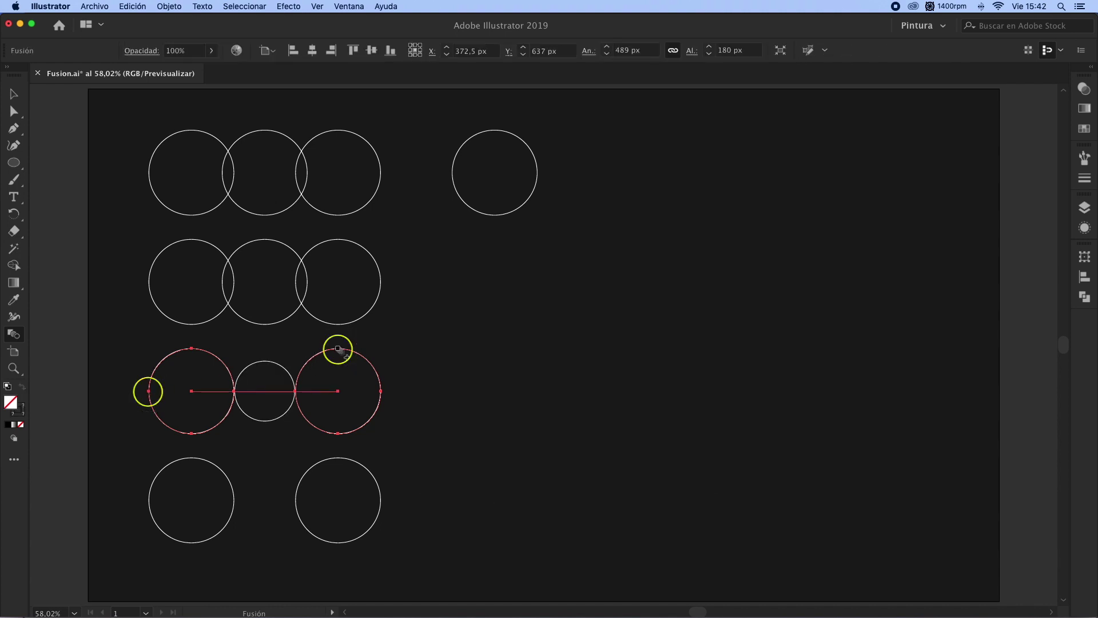
{"action": "key", "text": "v"}
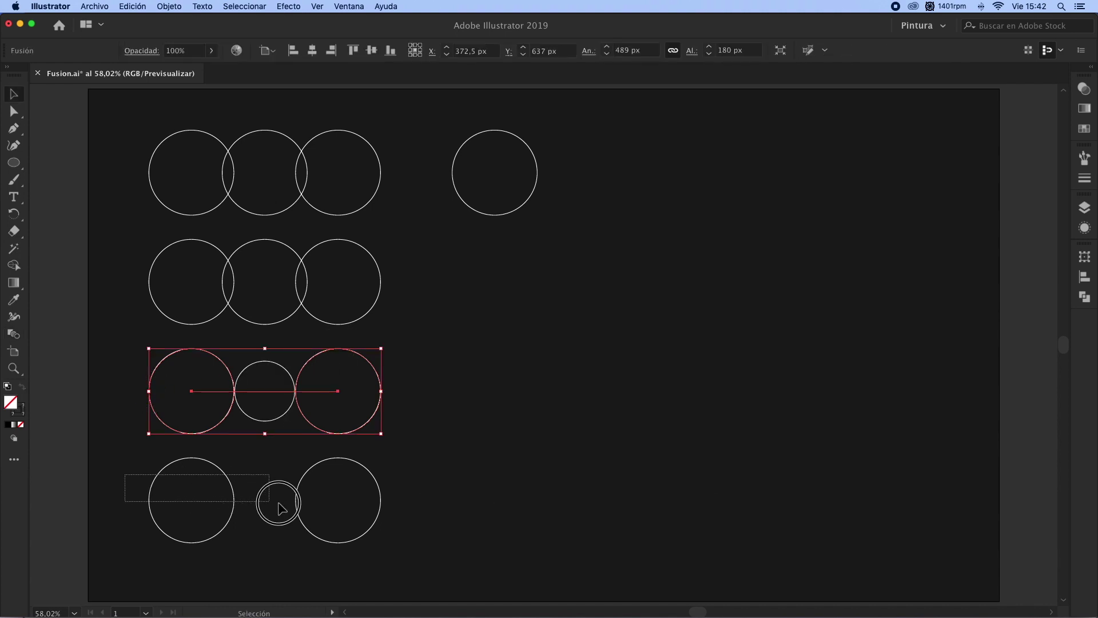
Blend the bottom row from left anchor to right anchor, then select all four blends
{"action": "left_click_drag", "start_coordinate": [126, 475], "coordinate": [318, 510]}
{"action": "key", "text": "w"}
{"action": "left_click", "coordinate": [149, 500]}
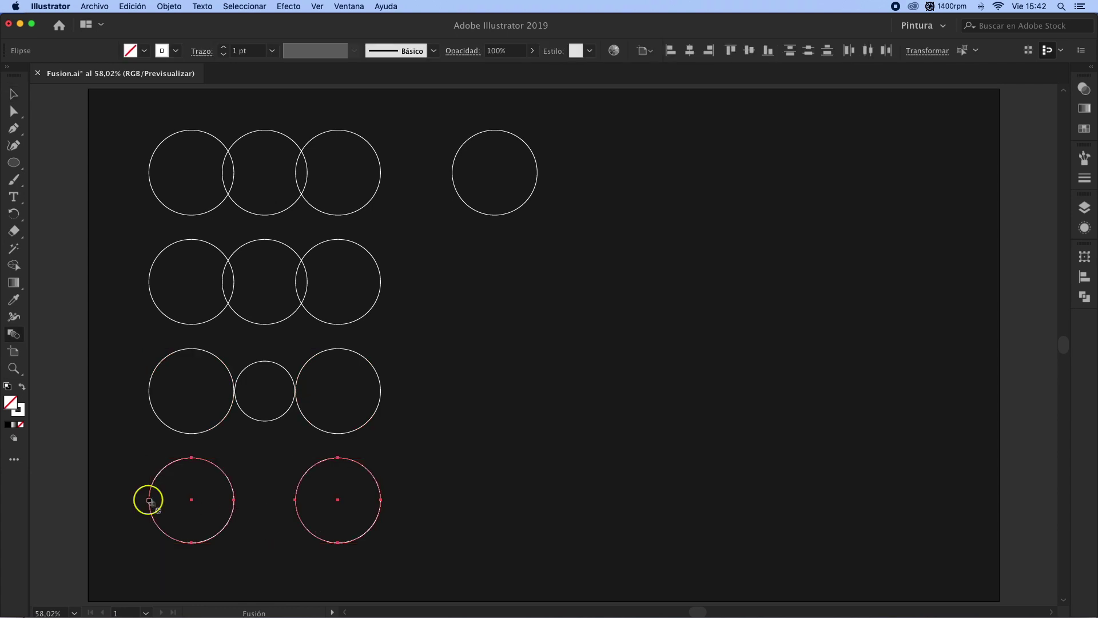
{"action": "left_click", "coordinate": [380, 500]}
{"action": "key", "text": "v"}
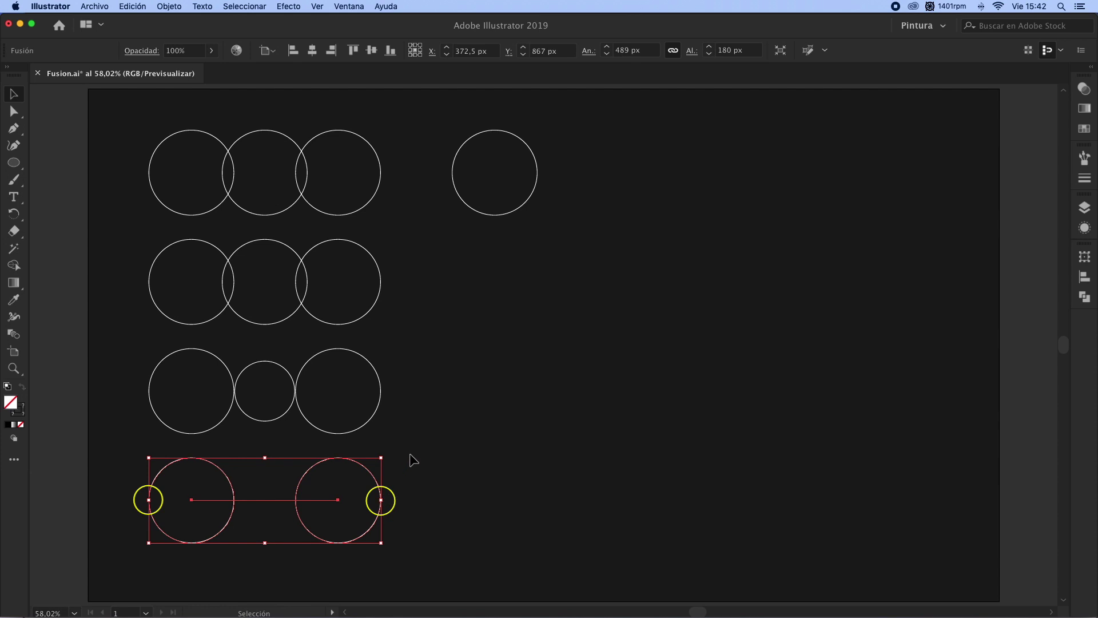
{"action": "left_click", "coordinate": [401, 446]}
{"action": "left_click_drag", "start_coordinate": [133, 142], "coordinate": [357, 495]}
{"action": "left_click", "coordinate": [171, 7]}
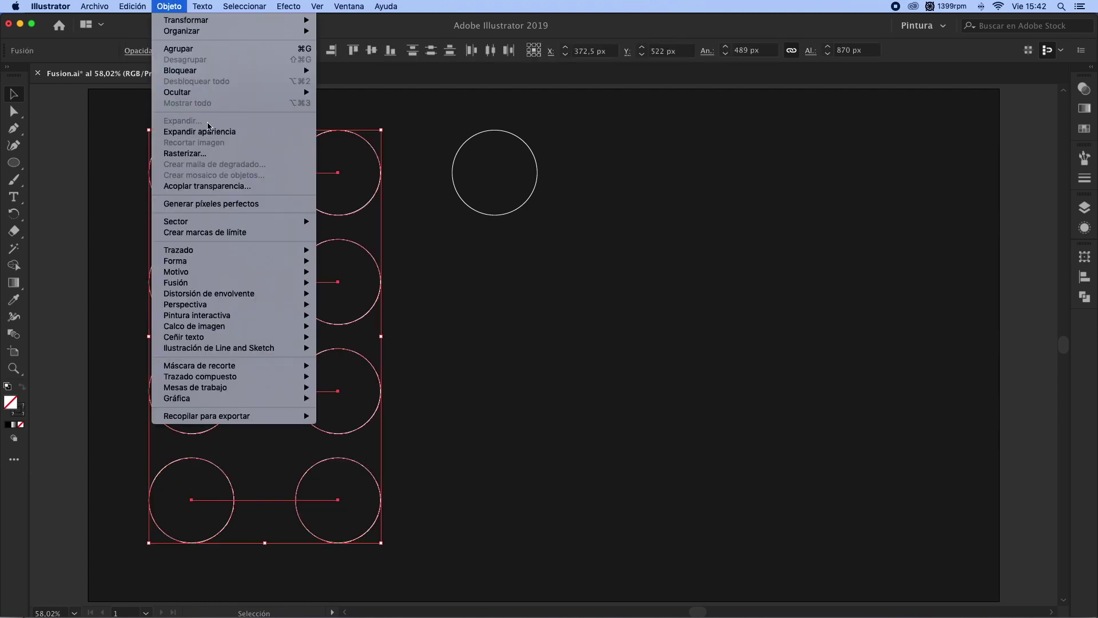
{"action": "mouse_move", "coordinate": [177, 282]}
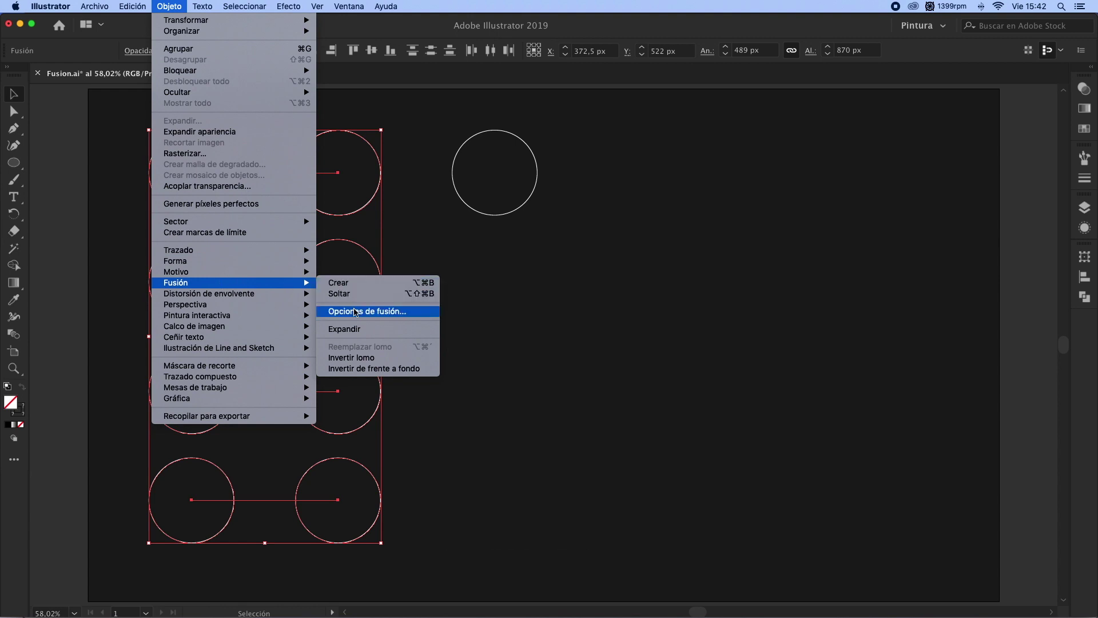
Set all four blends to 12 Specified Steps in Blend Options, with Preview on
{"action": "left_click", "coordinate": [353, 311]}
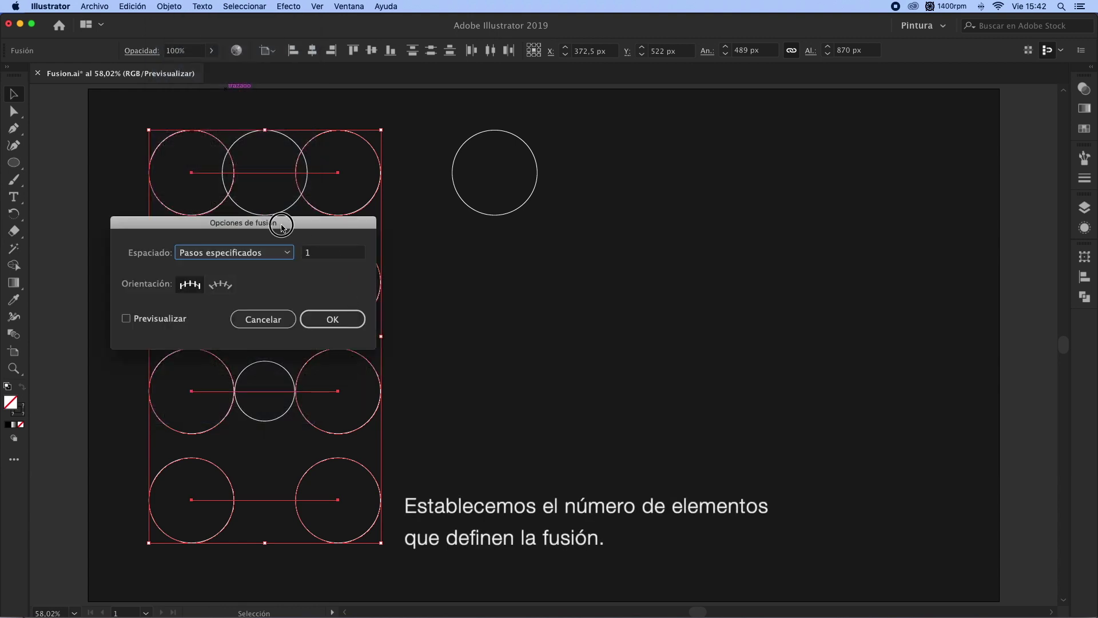
{"action": "left_click_drag", "start_coordinate": [281, 227], "coordinate": [564, 241]}
{"action": "left_click", "coordinate": [427, 331]}
{"action": "double_click", "coordinate": [591, 268]}
{"action": "type", "text": "3"}
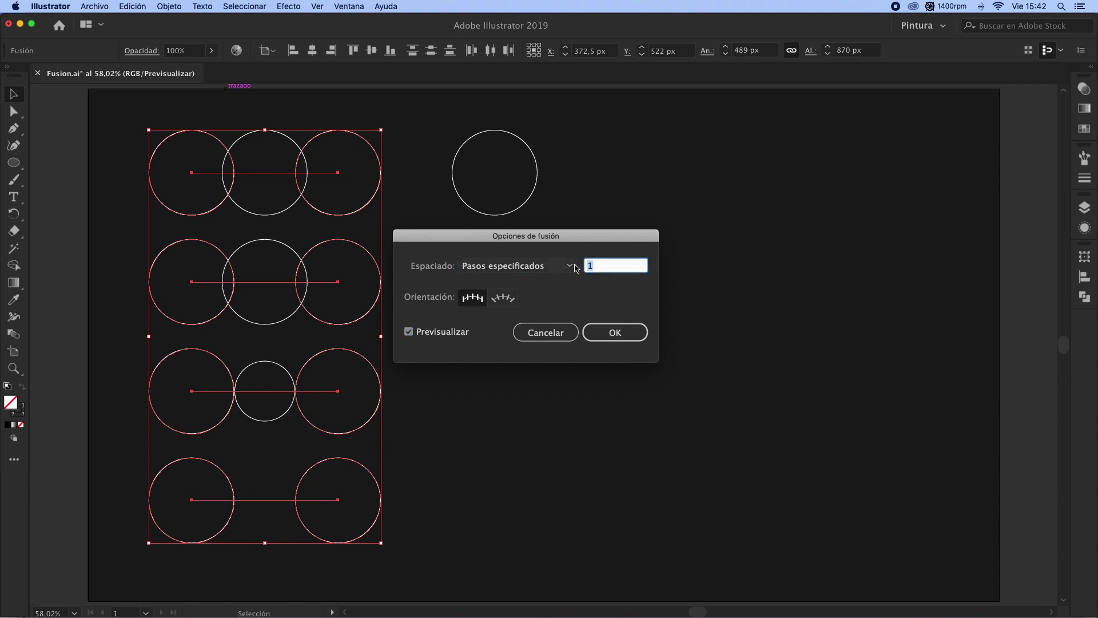
{"action": "key", "text": "Up"}
{"action": "key", "text": "Up"}
{"action": "key", "text": "Up"}
{"action": "key", "text": "Up"}
{"action": "key", "text": "Up"}
{"action": "key", "text": "Up"}
{"action": "key", "text": "Up"}
{"action": "key", "text": "Up"}
{"action": "key", "text": "Up"}
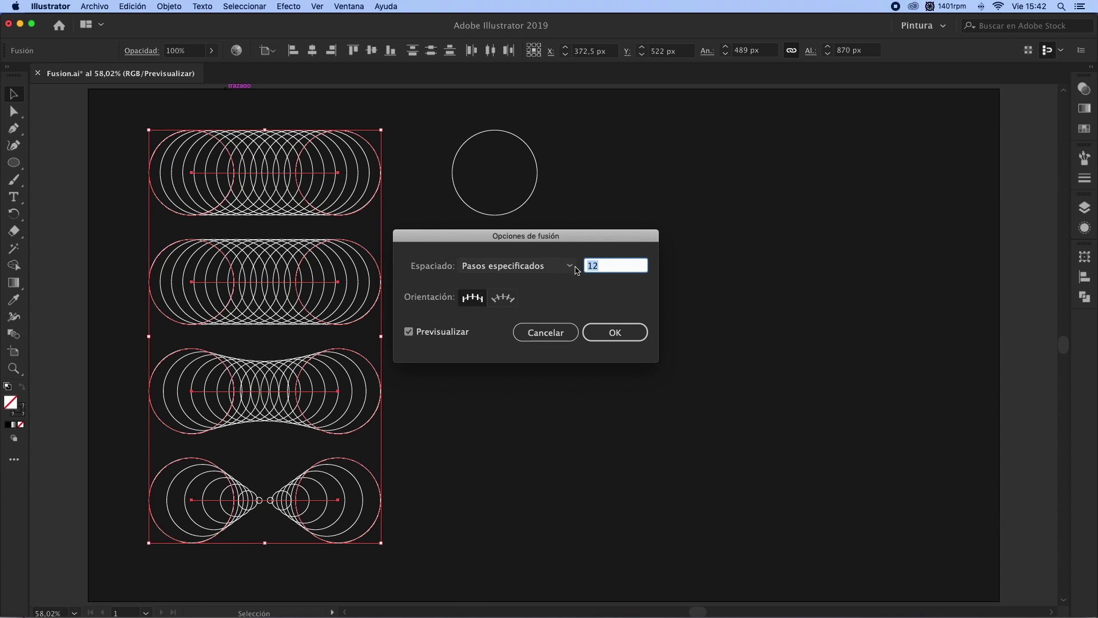
{"action": "left_click", "coordinate": [615, 333]}
{"action": "left_click", "coordinate": [541, 304]}
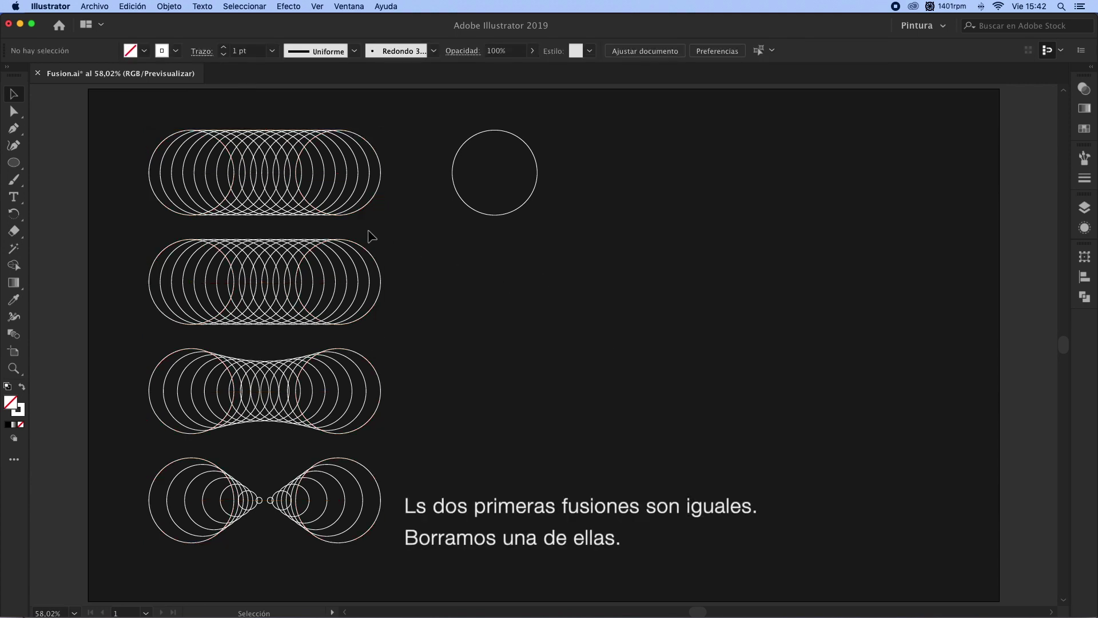
Delete the second-row blend, distribute the other three vertically, and copy the spare circle right
{"action": "left_click", "coordinate": [307, 280]}
{"action": "key", "text": "Delete"}
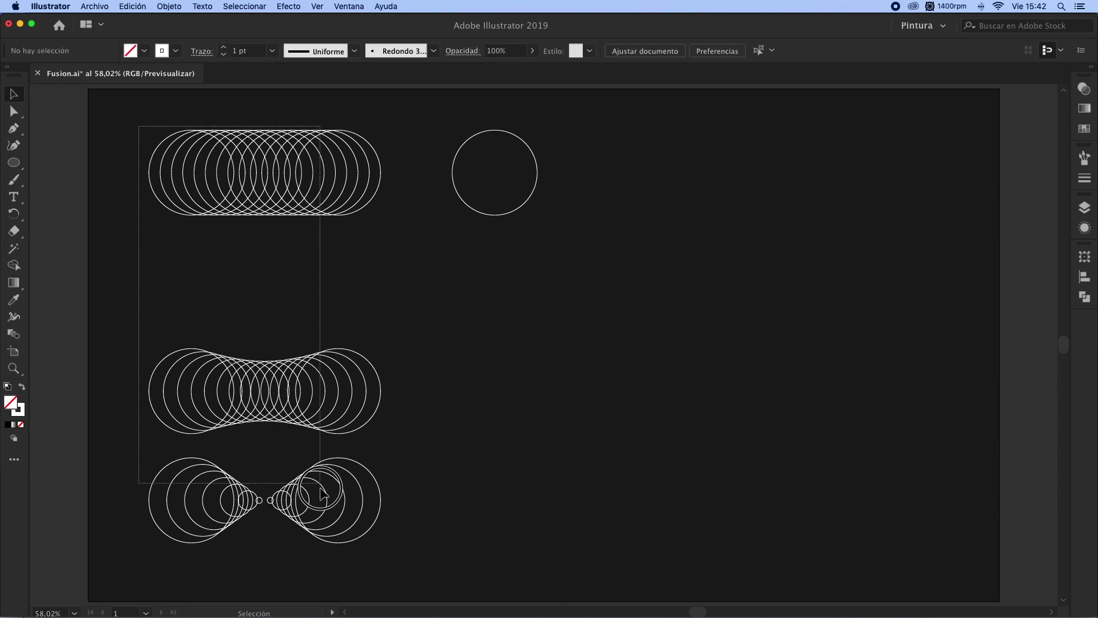
{"action": "left_click_drag", "start_coordinate": [133, 135], "coordinate": [324, 512]}
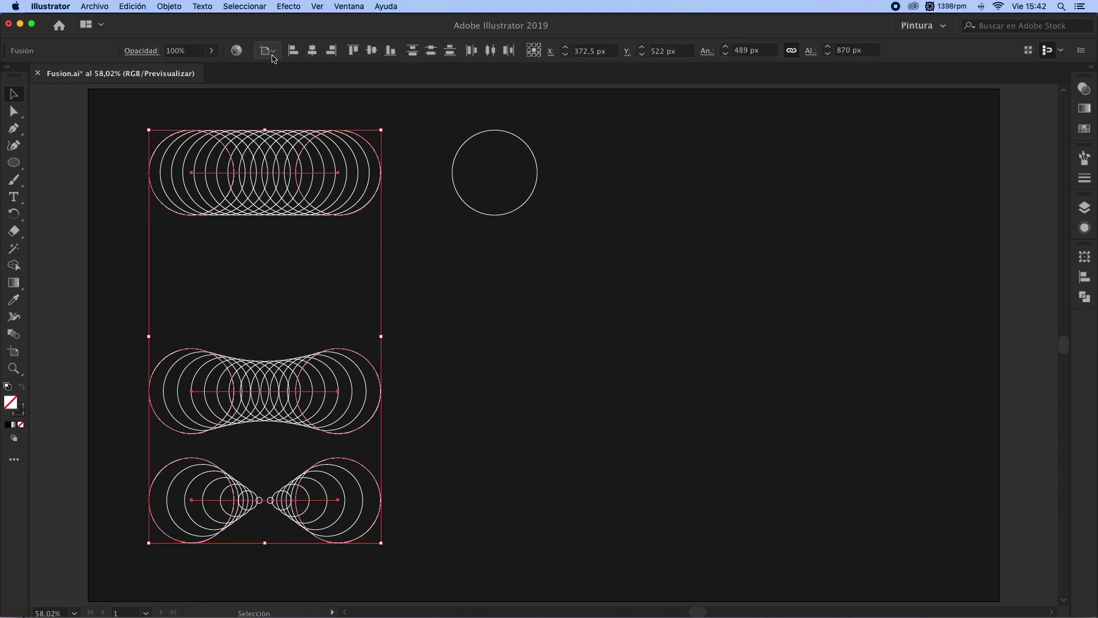
{"action": "left_click", "coordinate": [267, 51]}
{"action": "left_click", "coordinate": [278, 67]}
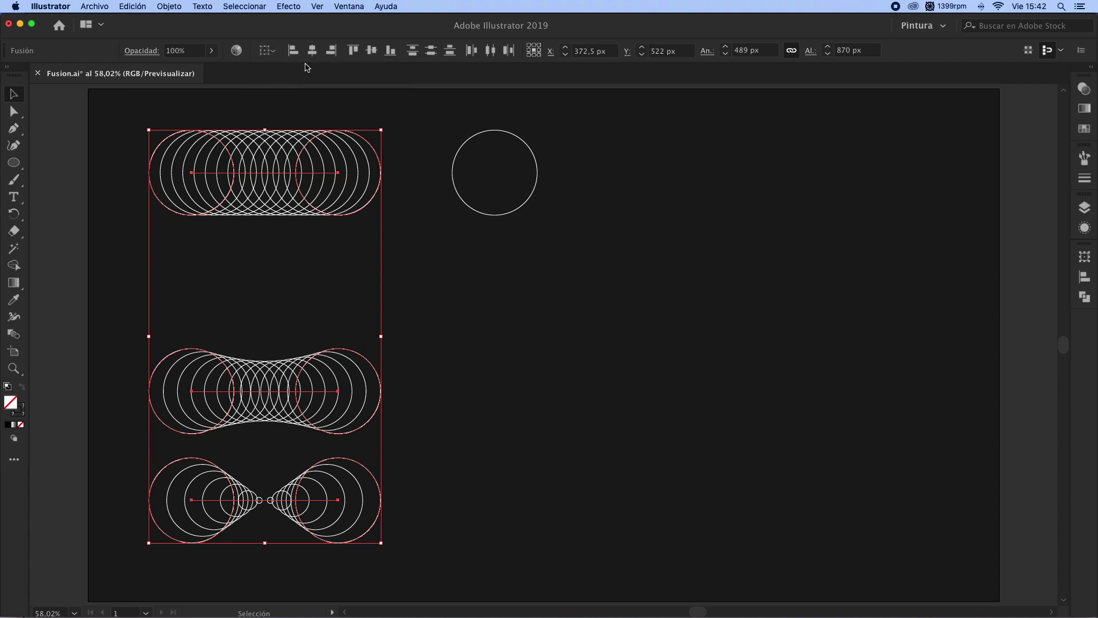
{"action": "left_click", "coordinate": [436, 53]}
{"action": "left_click", "coordinate": [429, 172]}
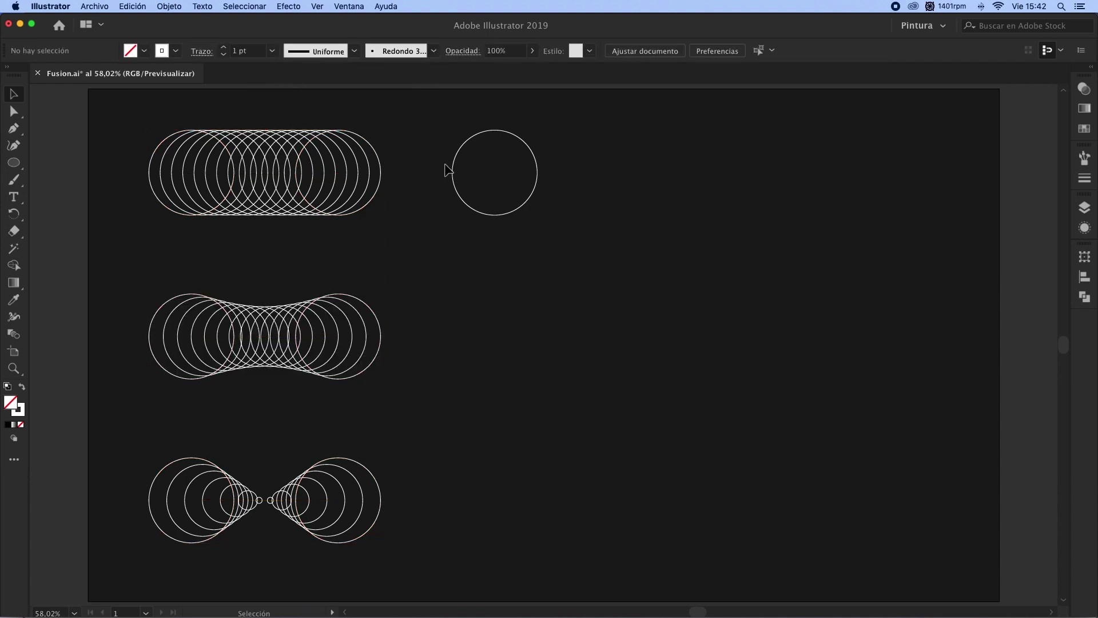
{"action": "left_click_drag", "start_coordinate": [454, 164], "coordinate": [538, 167]}
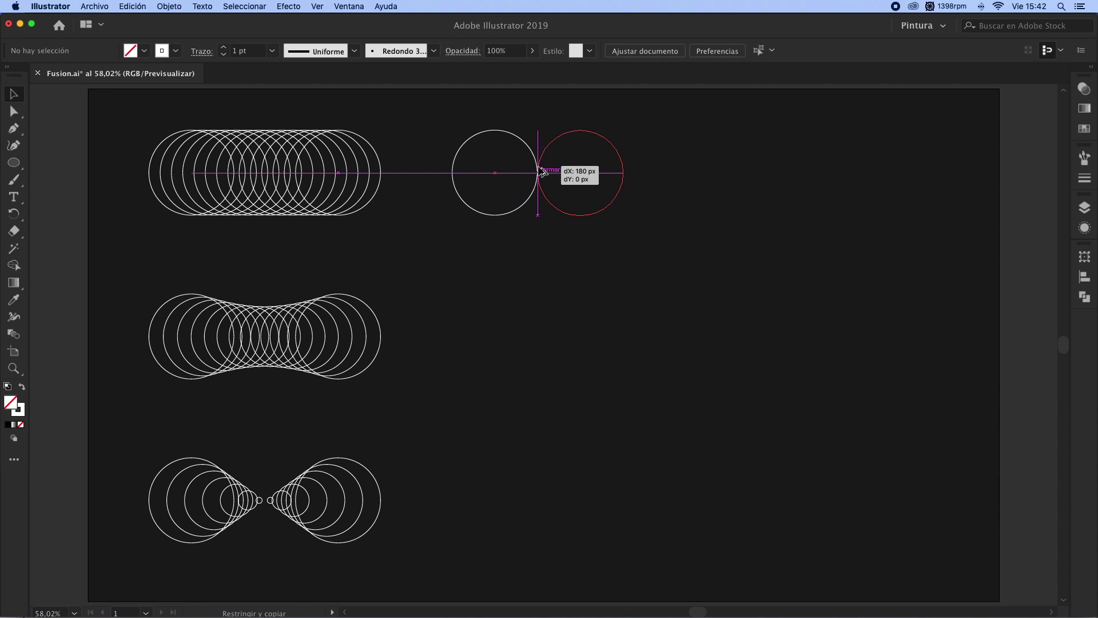
Delete the left circle's bottom anchor and the right circle's top anchor, leaving two arcs
{"action": "key", "text": "a"}
{"action": "left_click_drag", "start_coordinate": [509, 231], "coordinate": [470, 183]}
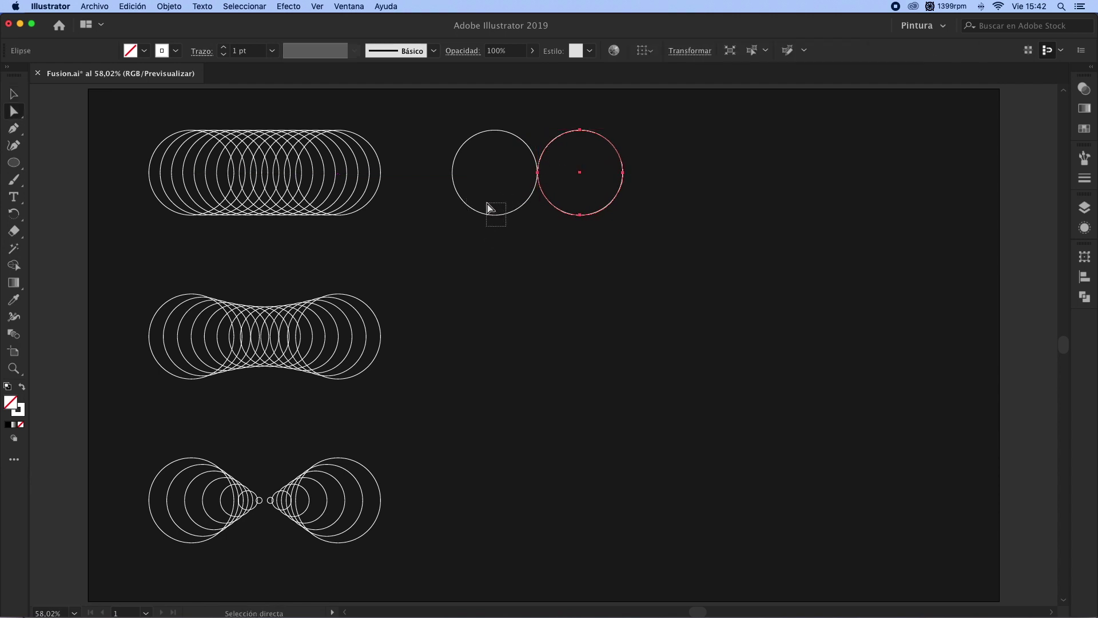
{"action": "left_click_drag", "start_coordinate": [584, 117], "coordinate": [579, 142]}
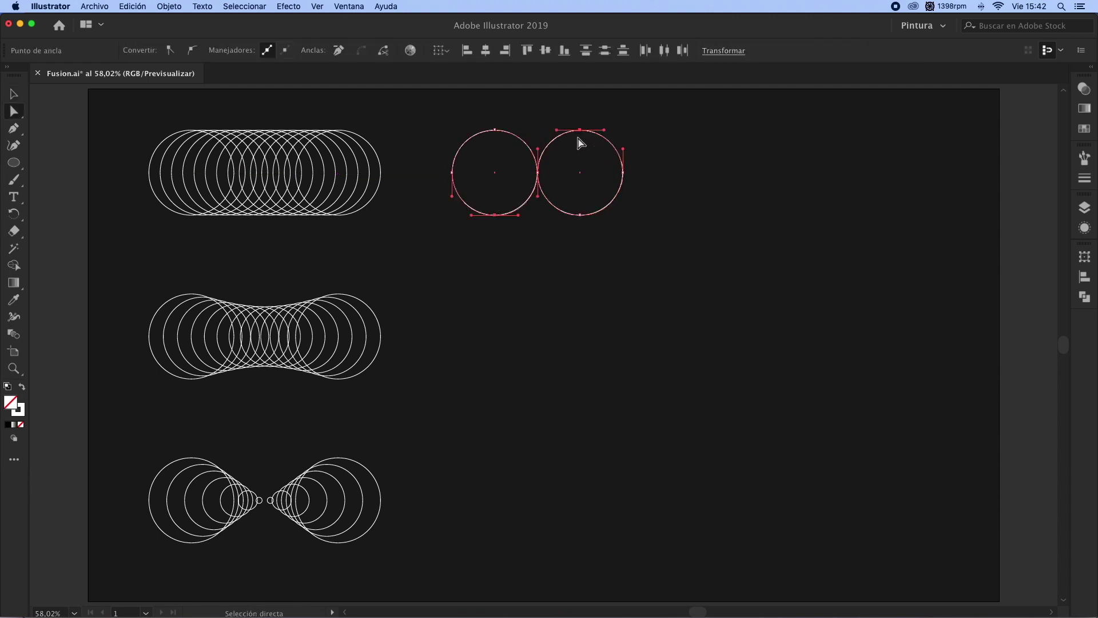
{"action": "key", "text": "Delete"}
{"action": "key", "text": "v"}
{"action": "left_click", "coordinate": [671, 158]}
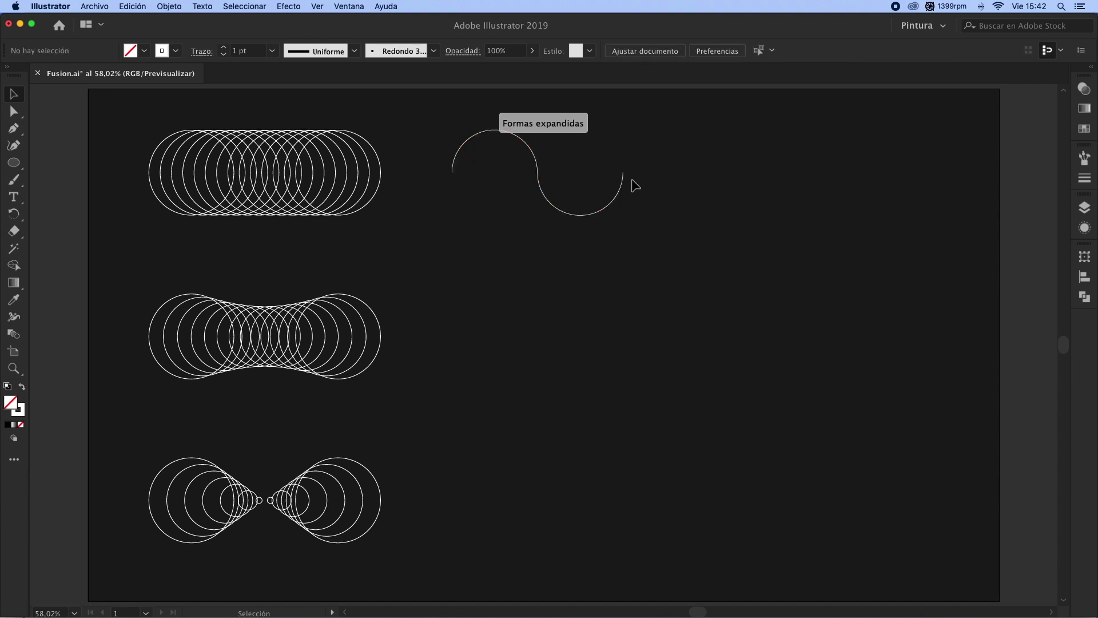
{"action": "left_click_drag", "start_coordinate": [618, 200], "coordinate": [690, 200]}
{"action": "key", "text": "ctrl+z"}
{"action": "left_click", "coordinate": [596, 167]}
Join the two arcs into one S-curve and copy it beside the middle and bottom blends
{"action": "key", "text": "a"}
{"action": "left_click_drag", "start_coordinate": [557, 156], "coordinate": [509, 197]}
{"action": "key", "text": "ctrl+j"}
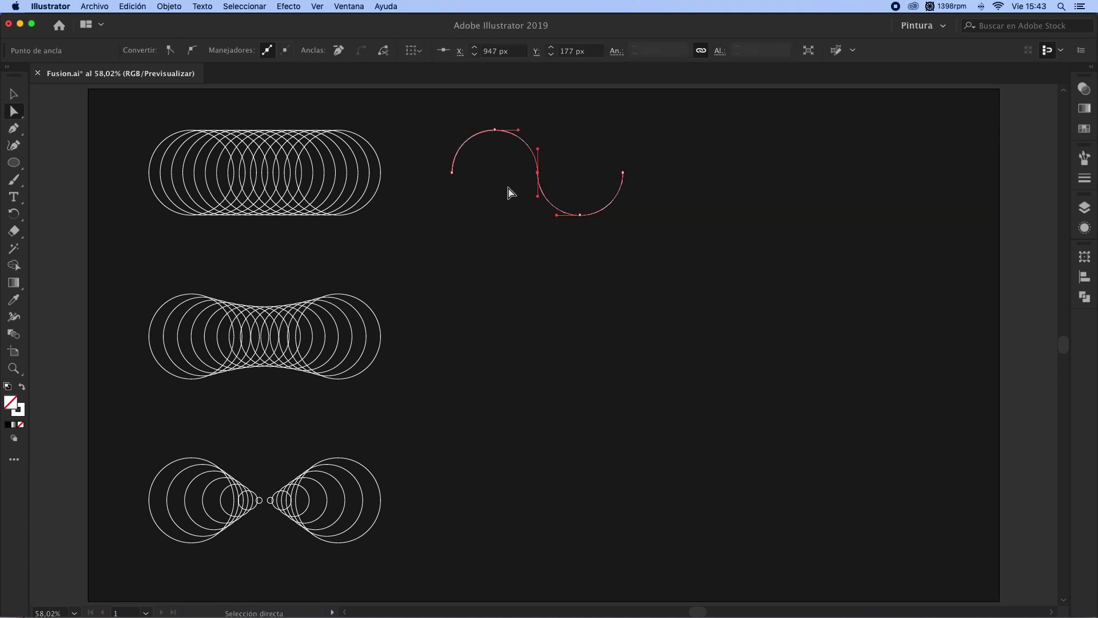
{"action": "left_click", "coordinate": [511, 193]}
{"action": "key", "text": "v"}
{"action": "left_click_drag", "start_coordinate": [537, 164], "coordinate": [535, 331]}
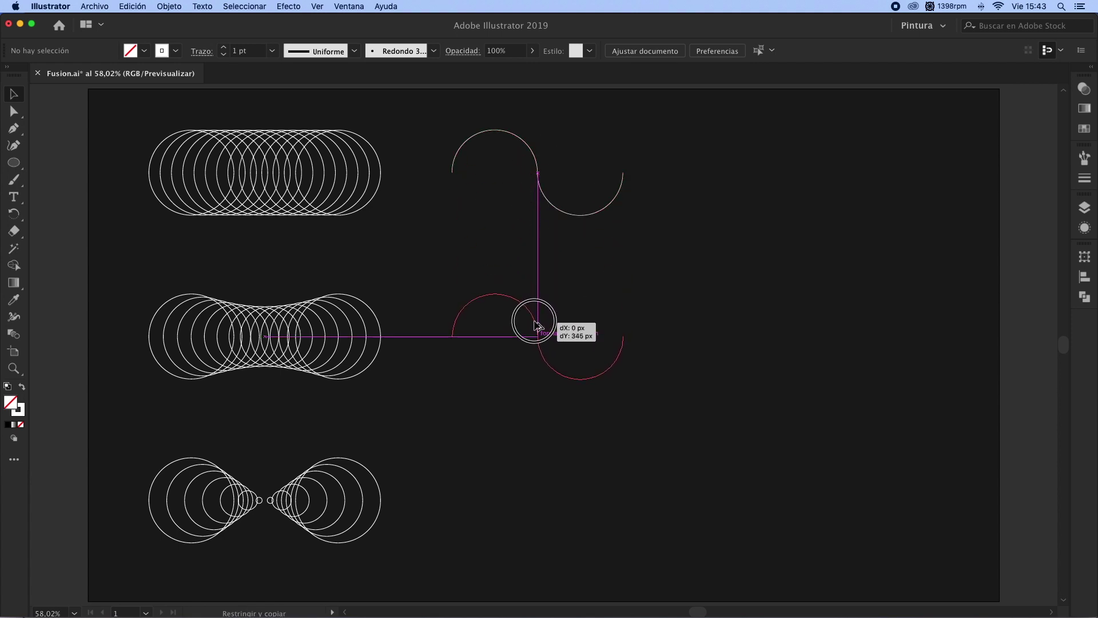
{"action": "left_click_drag", "start_coordinate": [535, 327], "coordinate": [543, 481]}
Replace the top blend's spine with its S-curve via Object > Blend > Replace Spine
{"action": "left_click", "coordinate": [705, 292]}
{"action": "left_click_drag", "start_coordinate": [313, 122], "coordinate": [489, 183]}
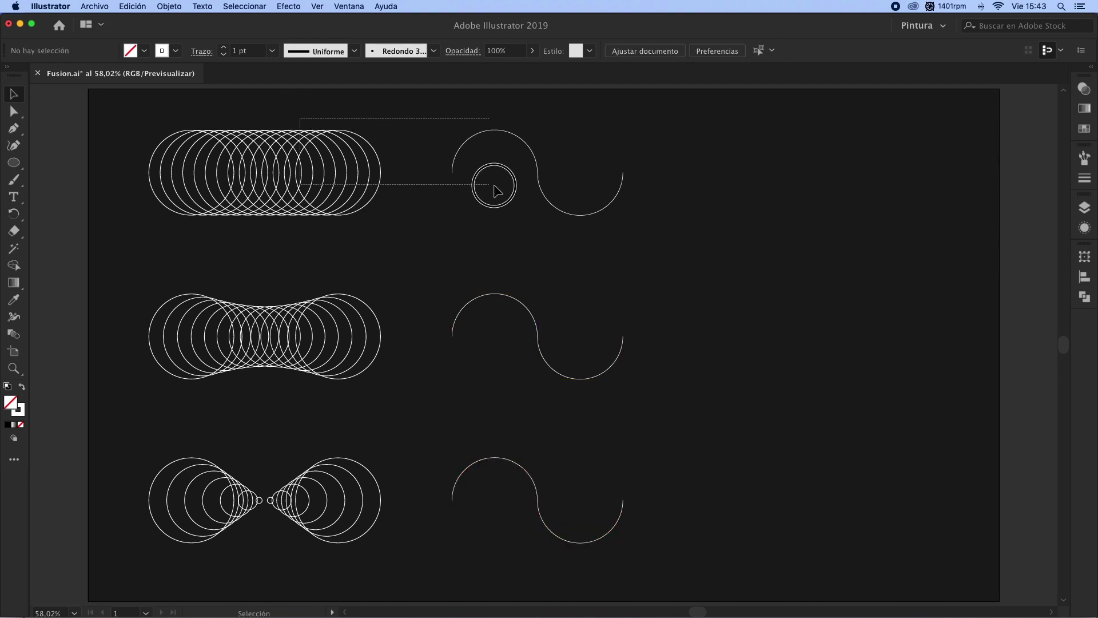
{"action": "left_click", "coordinate": [170, 6]}
{"action": "mouse_move", "coordinate": [177, 283]}
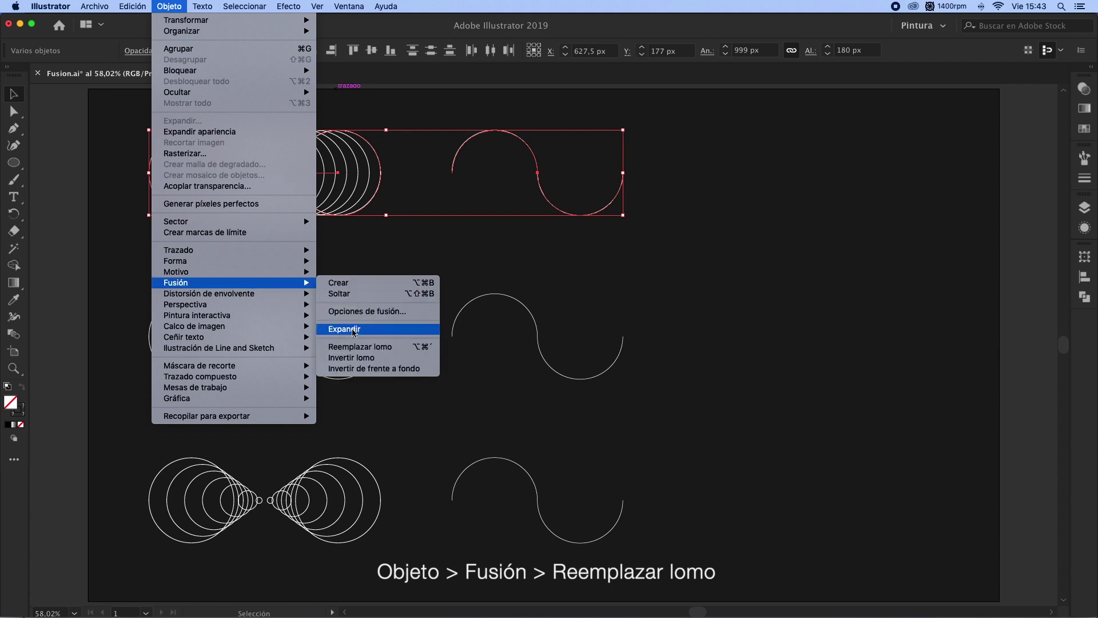
{"action": "left_click", "coordinate": [352, 346]}
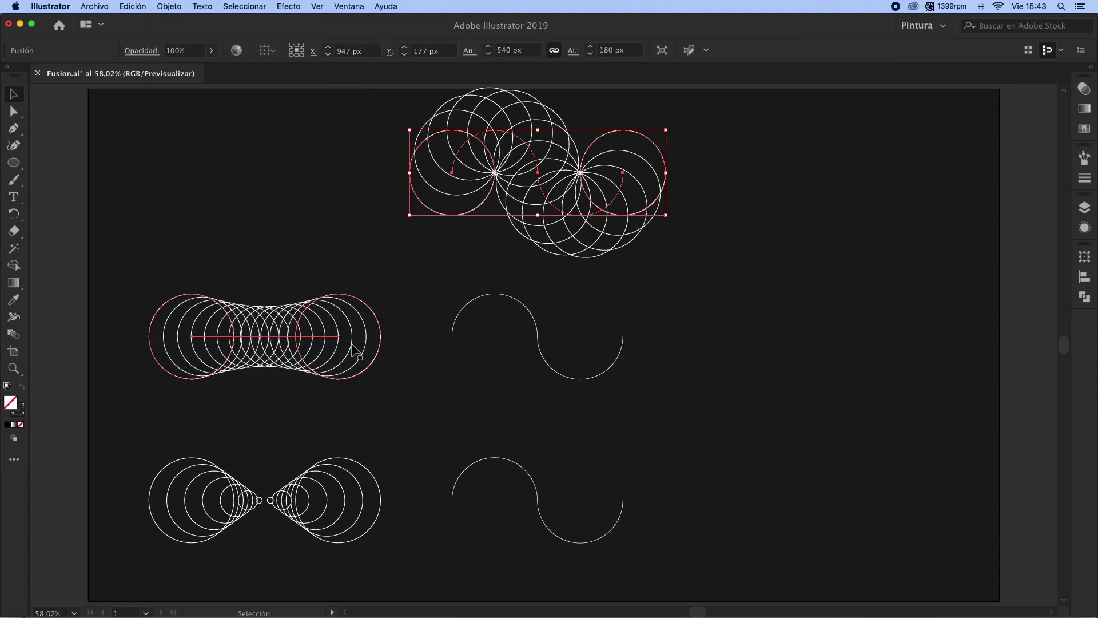
Replace the middle and bottom blends' spines with their S-curves using Cmd+Alt+B
{"action": "mouse_move", "coordinate": [291, 279]}
{"action": "left_mouse_down"}
{"action": "mouse_move", "coordinate": [385, 326]}
{"action": "mouse_move", "coordinate": [474, 351]}
{"action": "left_mouse_up"}
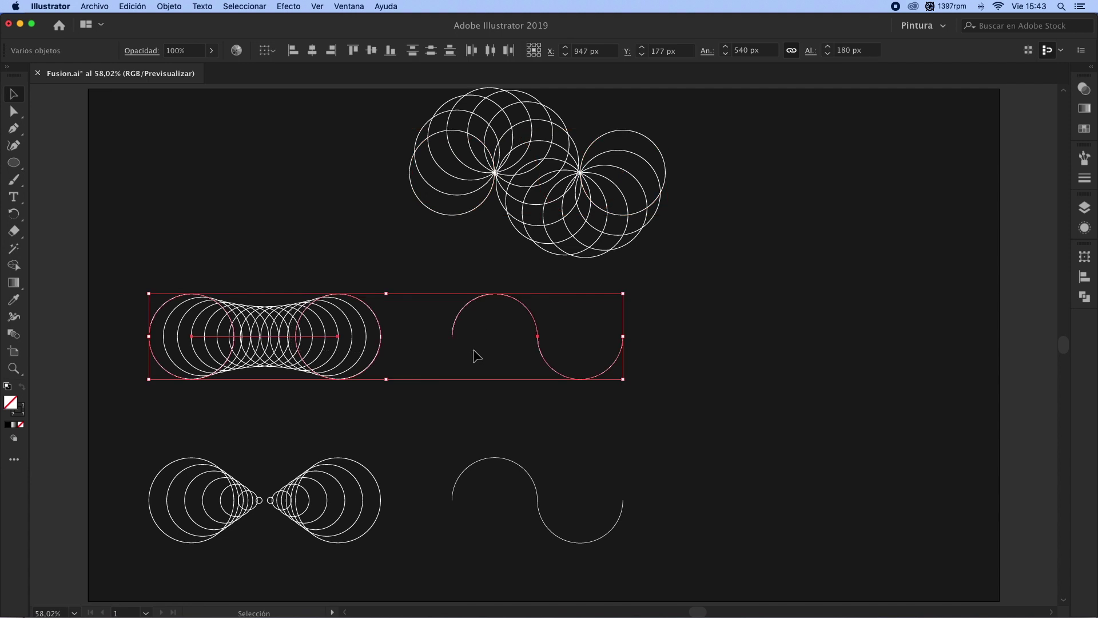
{"action": "key", "text": "super+alt+b"}
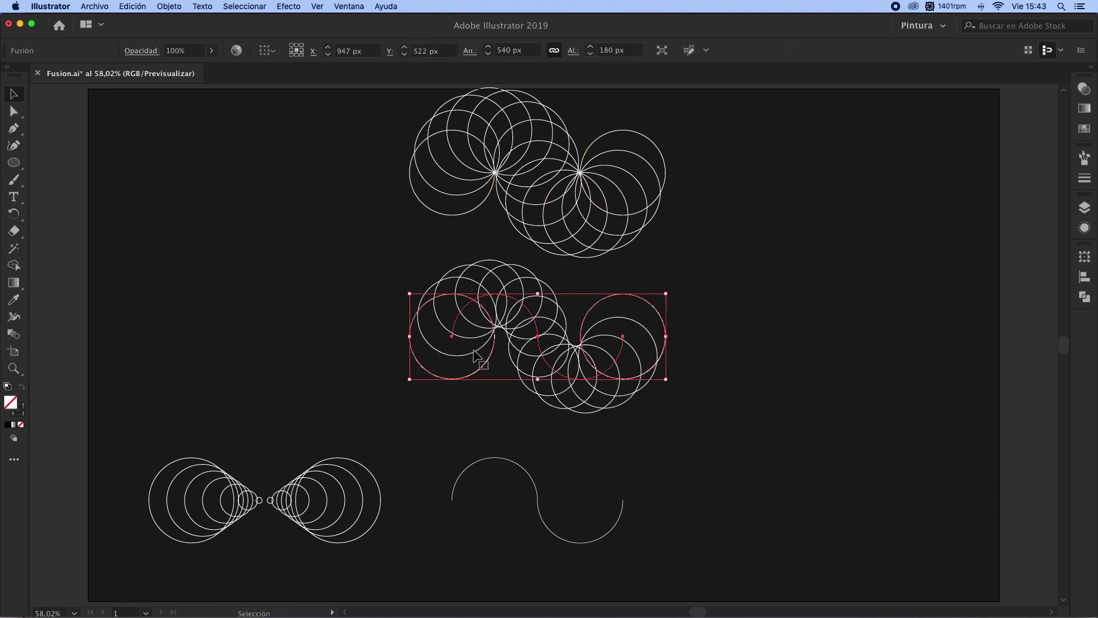
{"action": "left_click_drag", "start_coordinate": [271, 427], "coordinate": [498, 520]}
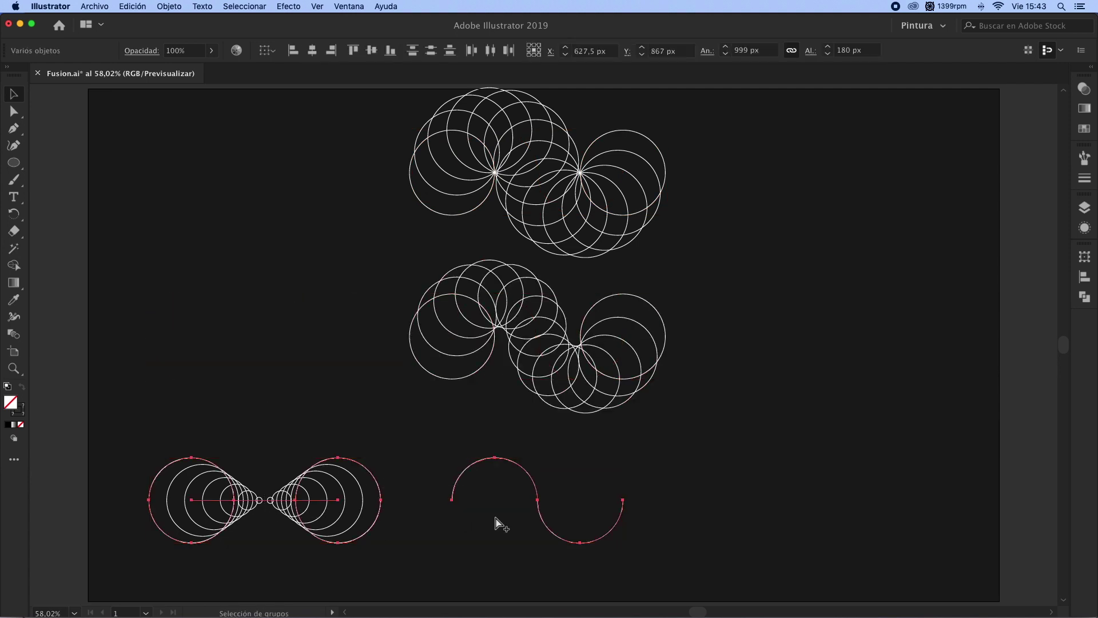
{"action": "key", "text": "super+alt+b"}
{"action": "key", "text": "v"}
{"action": "left_click", "coordinate": [499, 470]}
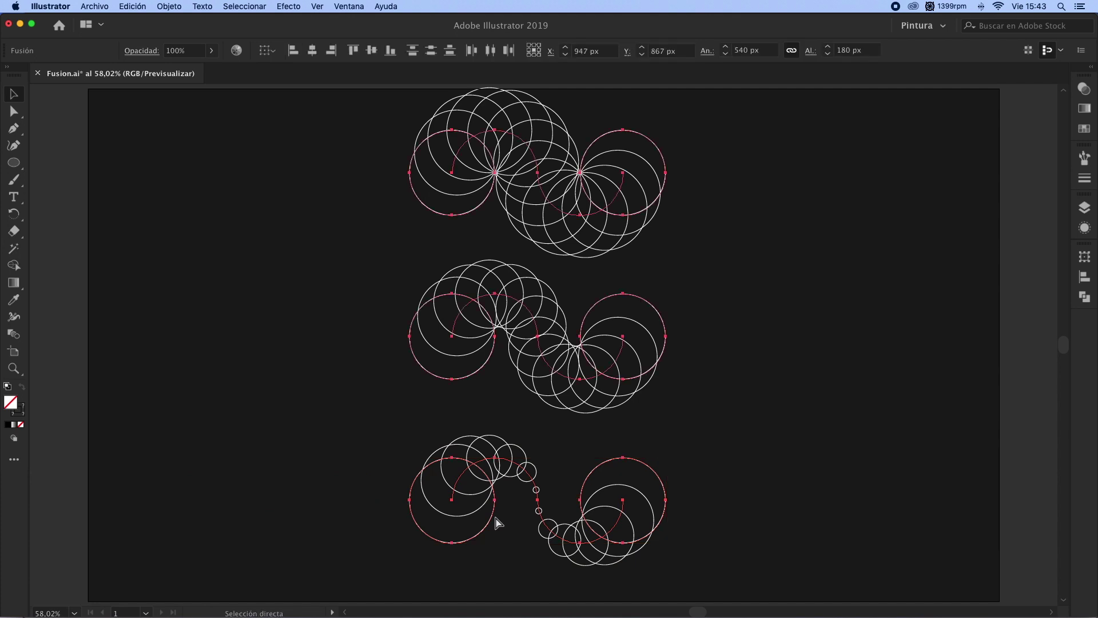
Lower the three blends slightly and set them to 100 Specified Steps with Preview on
{"action": "left_click_drag", "start_coordinate": [513, 133], "coordinate": [513, 155]}
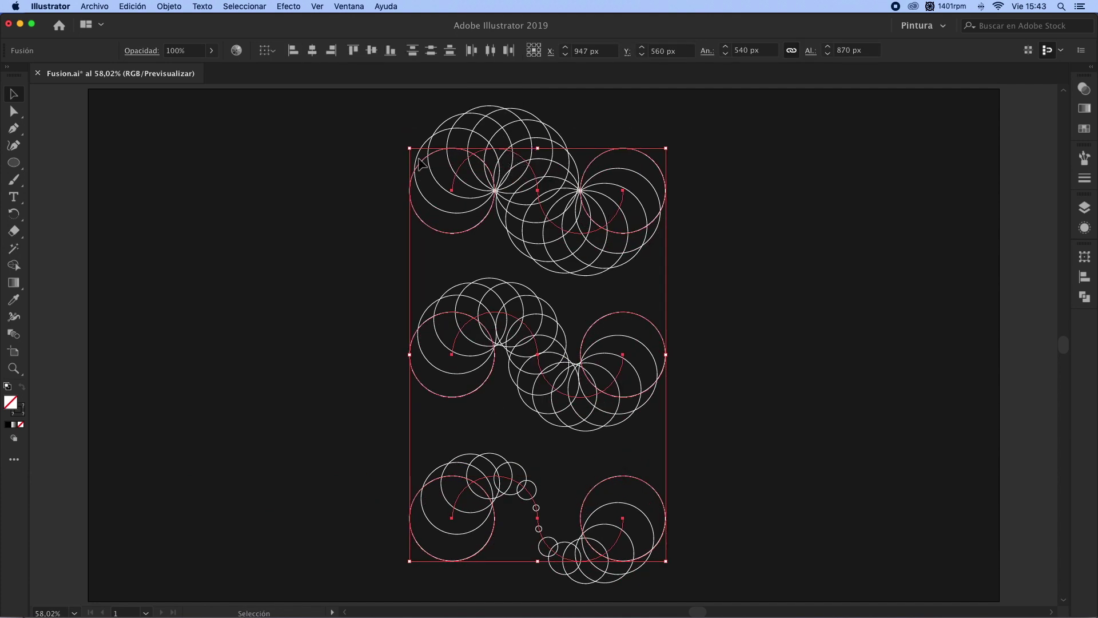
{"action": "left_click", "coordinate": [336, 173]}
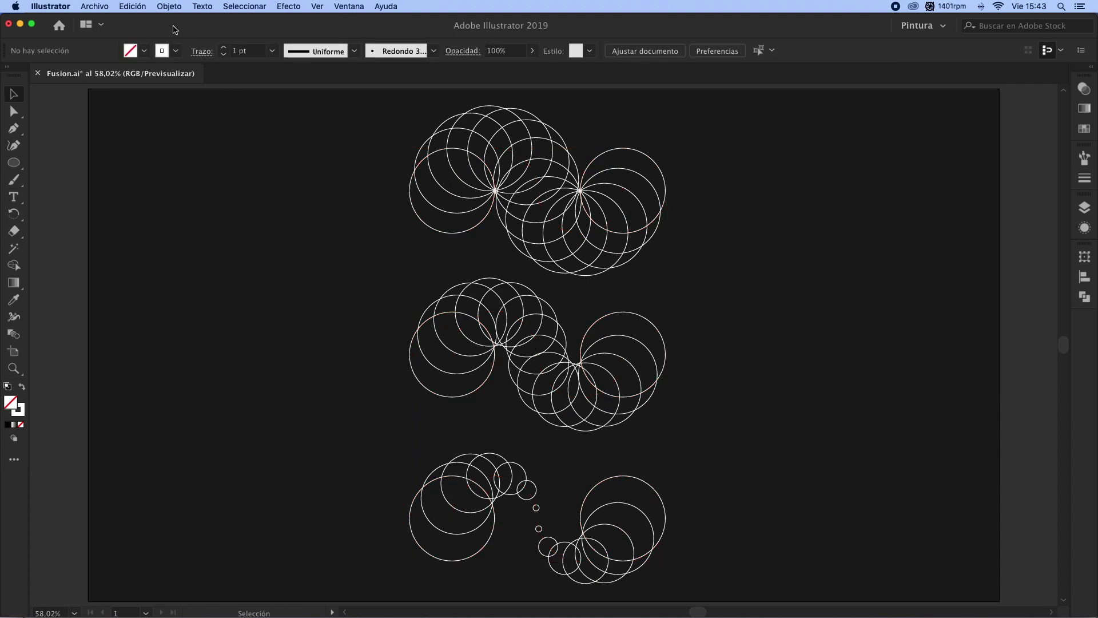
{"action": "key", "text": "super+a"}
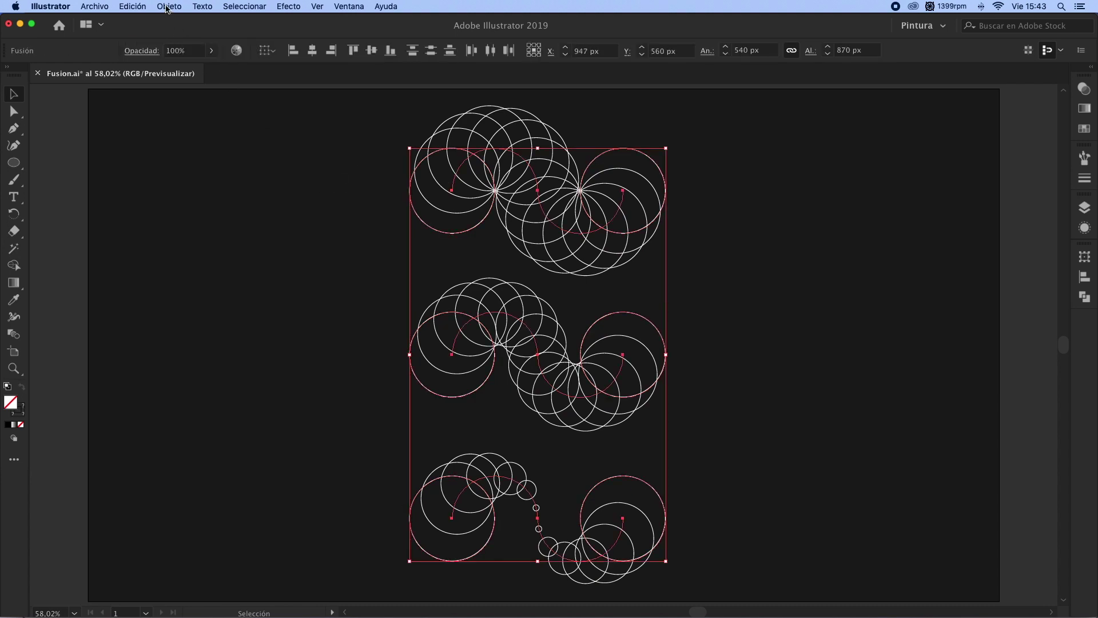
{"action": "double_click", "coordinate": [13, 334]}
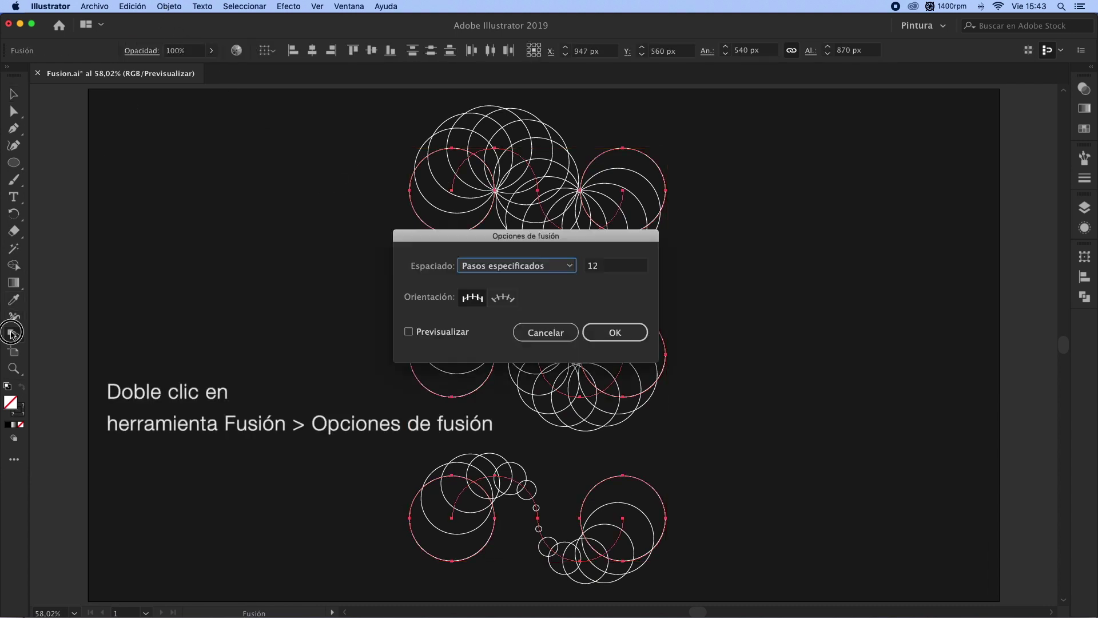
{"action": "left_click_drag", "start_coordinate": [431, 248], "coordinate": [148, 234]}
{"action": "left_click", "coordinate": [126, 319]}
{"action": "key", "text": "Tab"}
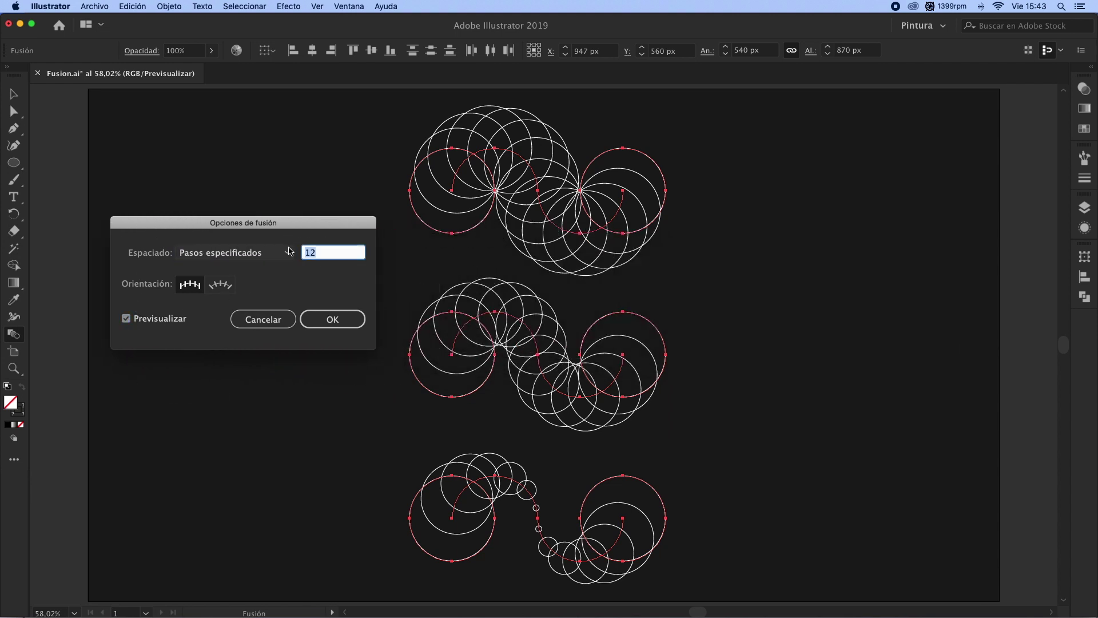
{"action": "type", "text": "20"}
{"action": "key", "text": "shift+Up"}
{"action": "key", "text": "shift+Up"}
{"action": "key", "text": "shift+Up"}
{"action": "key", "text": "shift+Up"}
{"action": "key", "text": "shift+Up"}
{"action": "key", "text": "shift+Up"}
{"action": "key", "text": "shift+Up"}
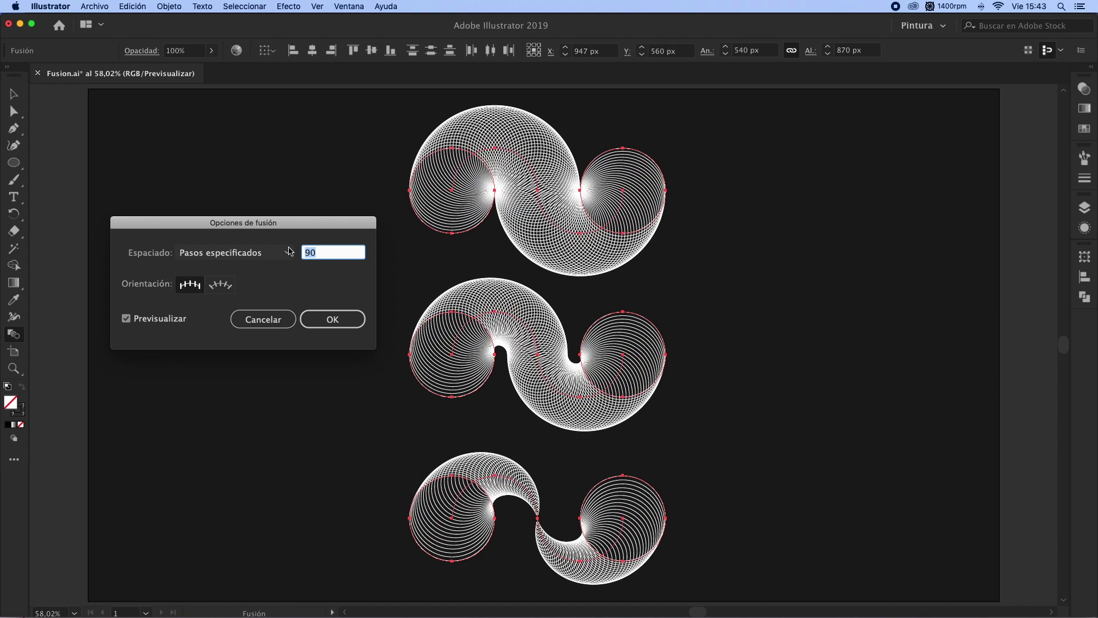
{"action": "key", "text": "shift+Up"}
{"action": "left_click", "coordinate": [334, 321]}
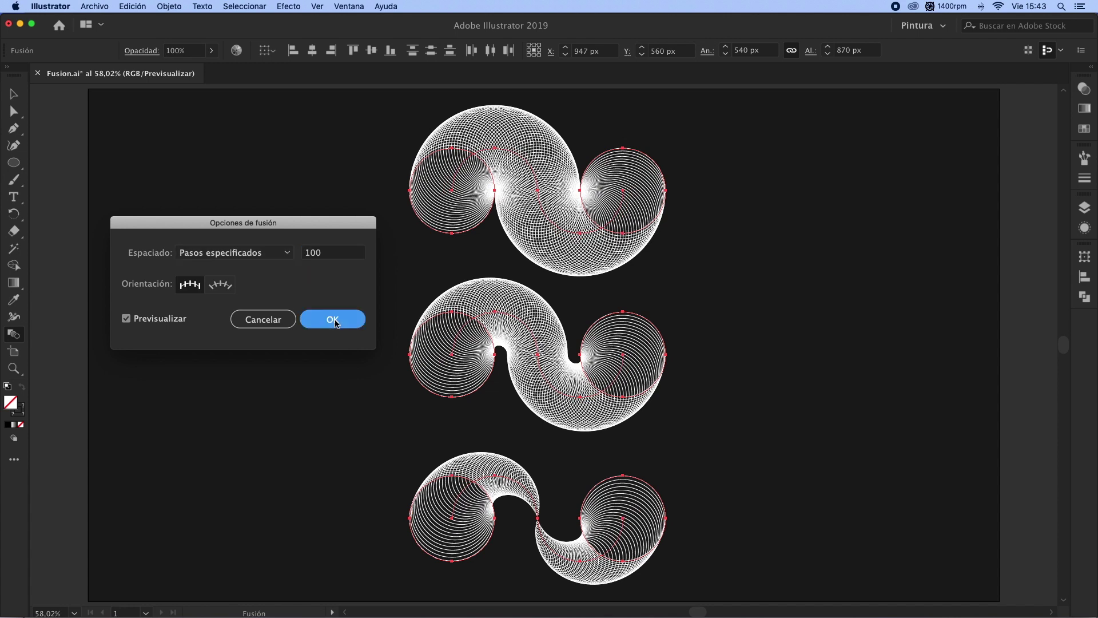
{"action": "left_click", "coordinate": [1093, 183]}
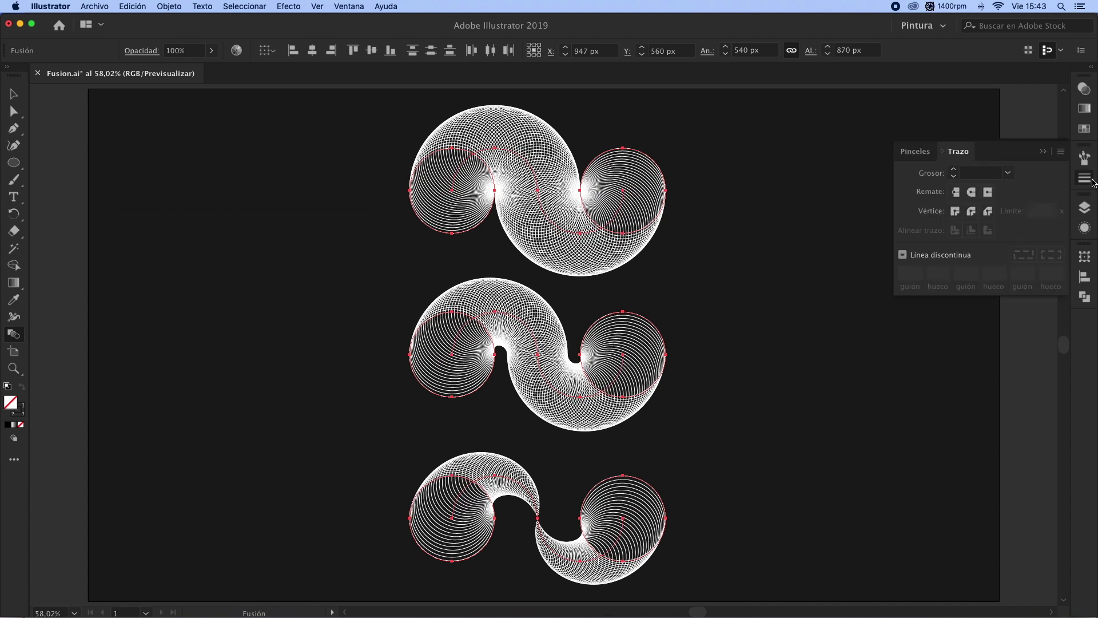
{"action": "left_click", "coordinate": [1008, 172]}
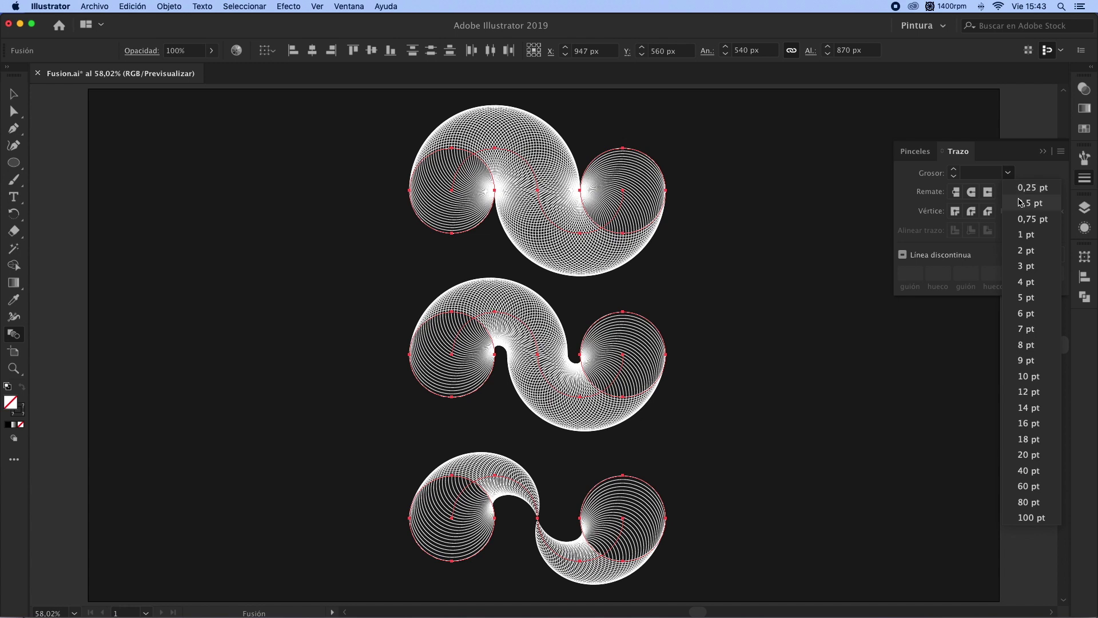
{"action": "left_click", "coordinate": [1021, 203]}
{"action": "left_click", "coordinate": [1043, 153]}
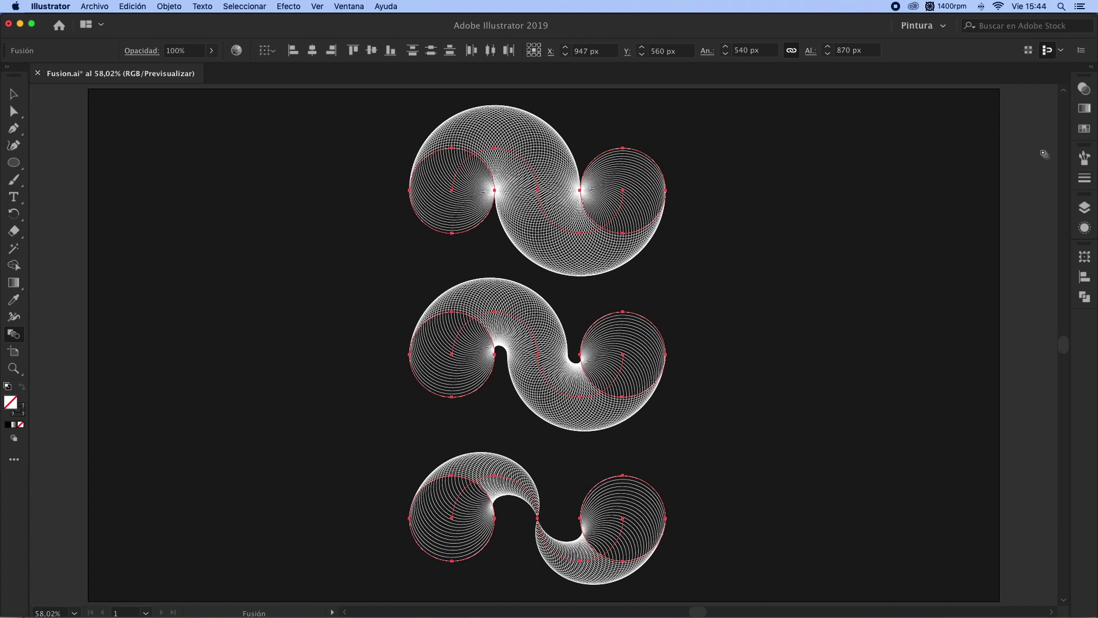
{"action": "key", "text": "v"}
{"action": "left_click", "coordinate": [849, 214]}
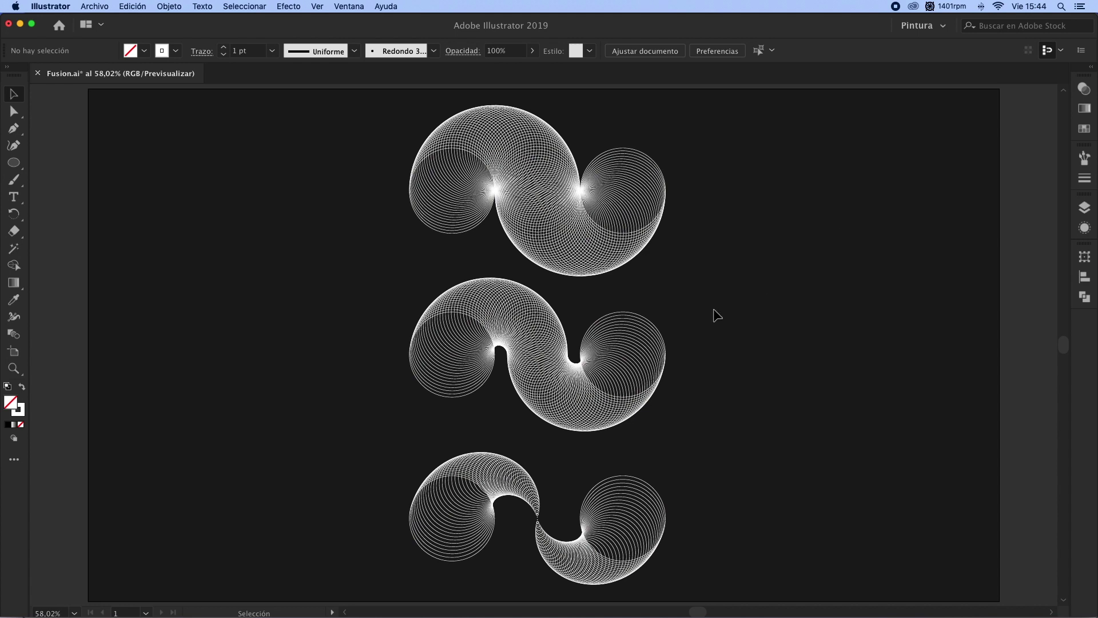
{"action": "left_click_drag", "start_coordinate": [310, 346], "coordinate": [642, 534]}
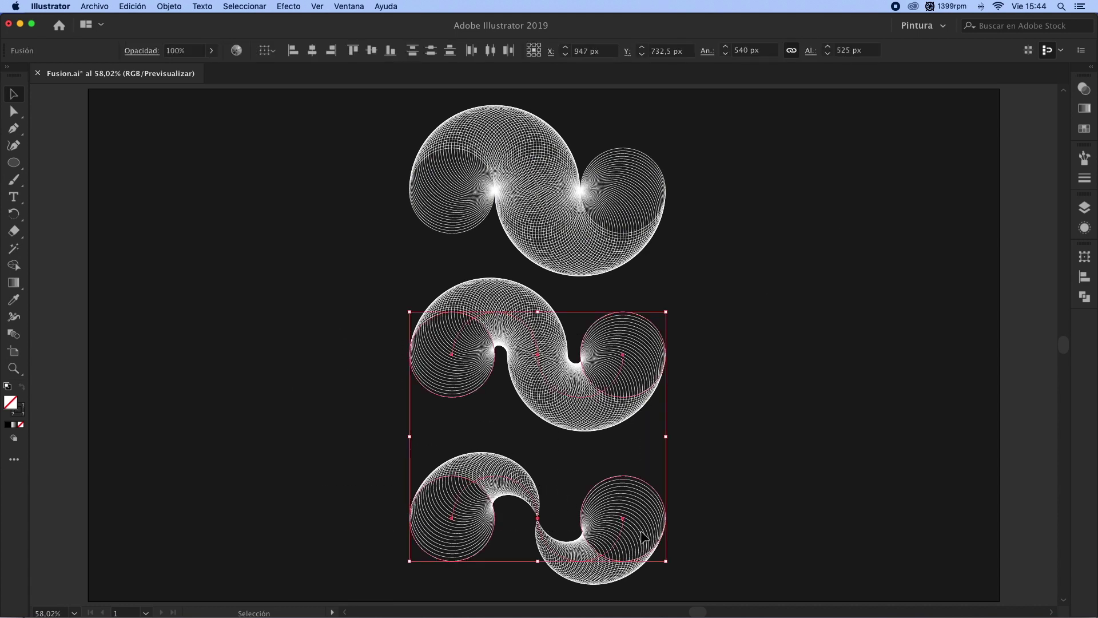
Delete the middle and bottom blends, centre the top one on the artboard, and scale it to 1416×472 px
{"action": "key", "text": "Delete"}
{"action": "key", "text": "super+a"}
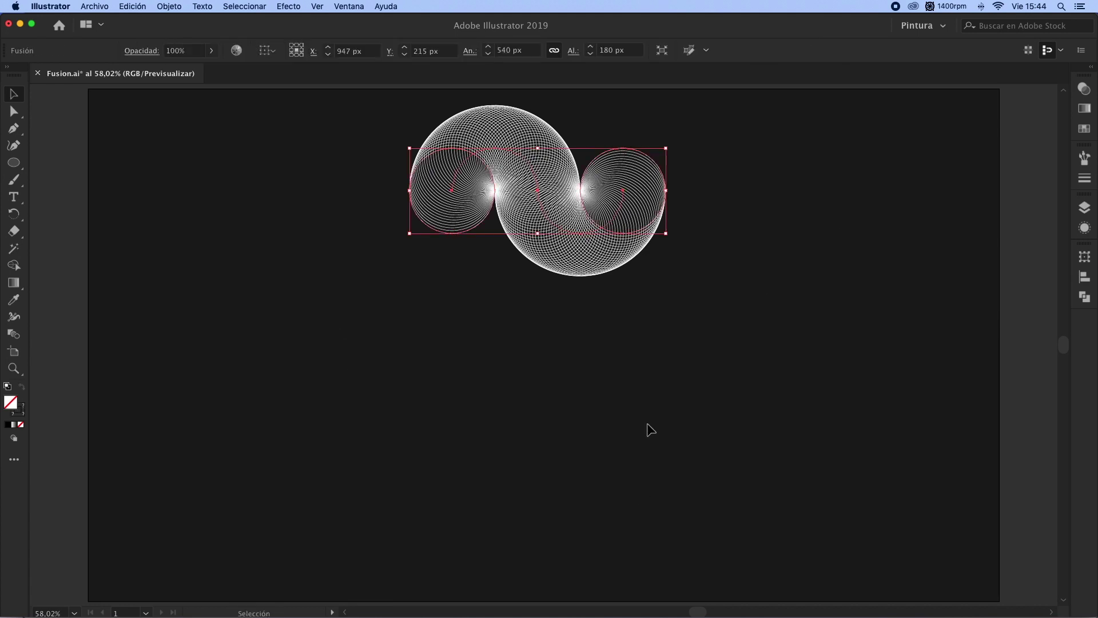
{"action": "left_click", "coordinate": [278, 56]}
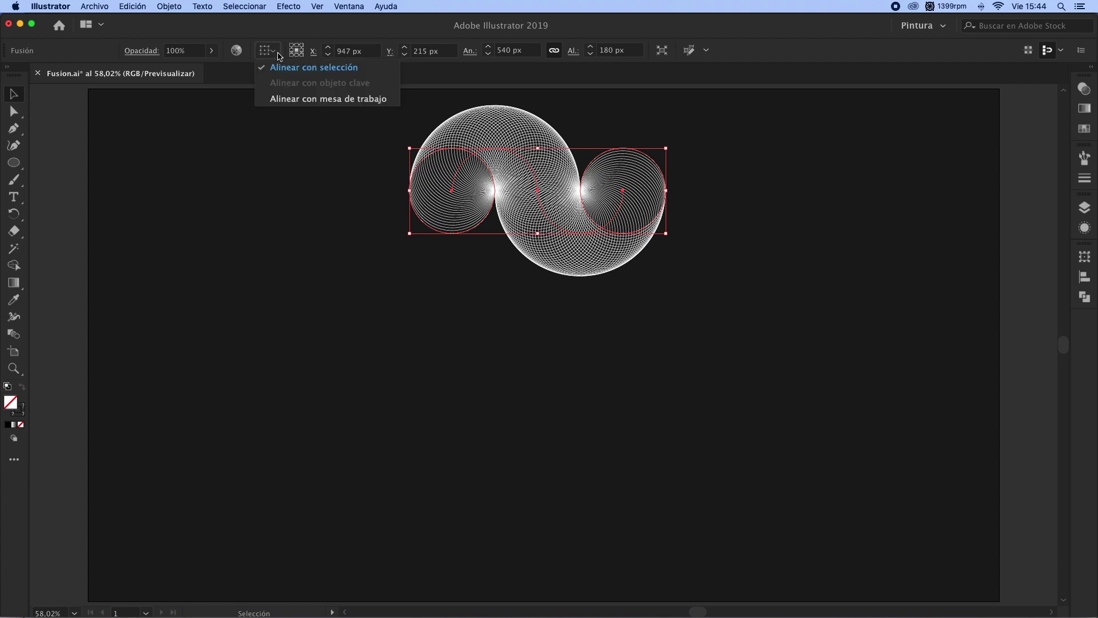
{"action": "left_click", "coordinate": [286, 99]}
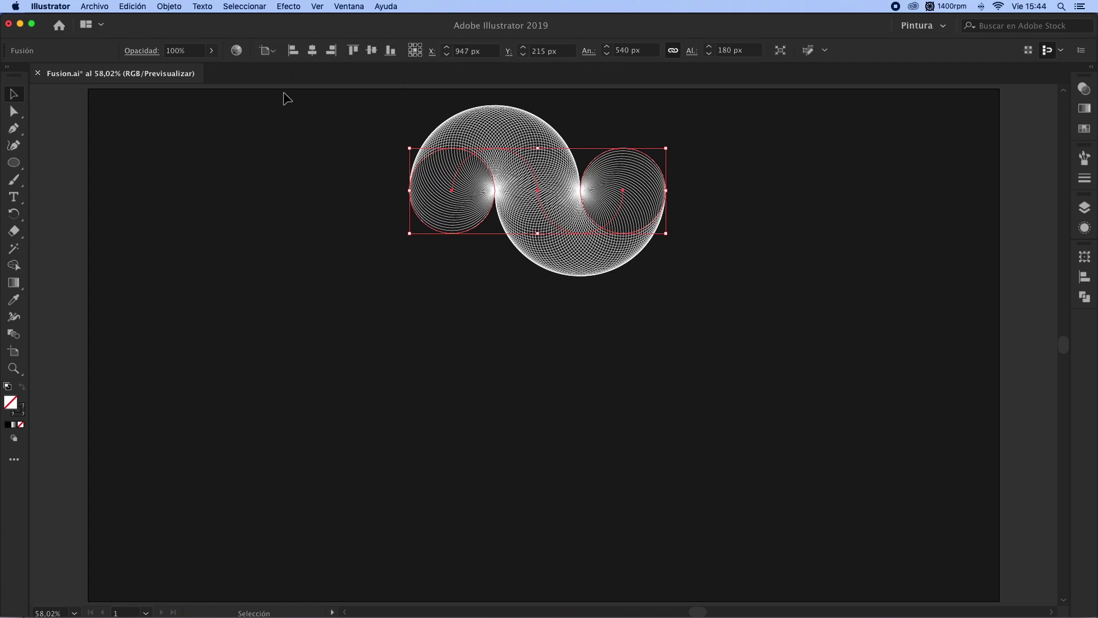
{"action": "left_click", "coordinate": [313, 52]}
{"action": "left_click", "coordinate": [371, 51]}
{"action": "left_click_drag", "start_coordinate": [414, 299], "coordinate": [208, 192]}
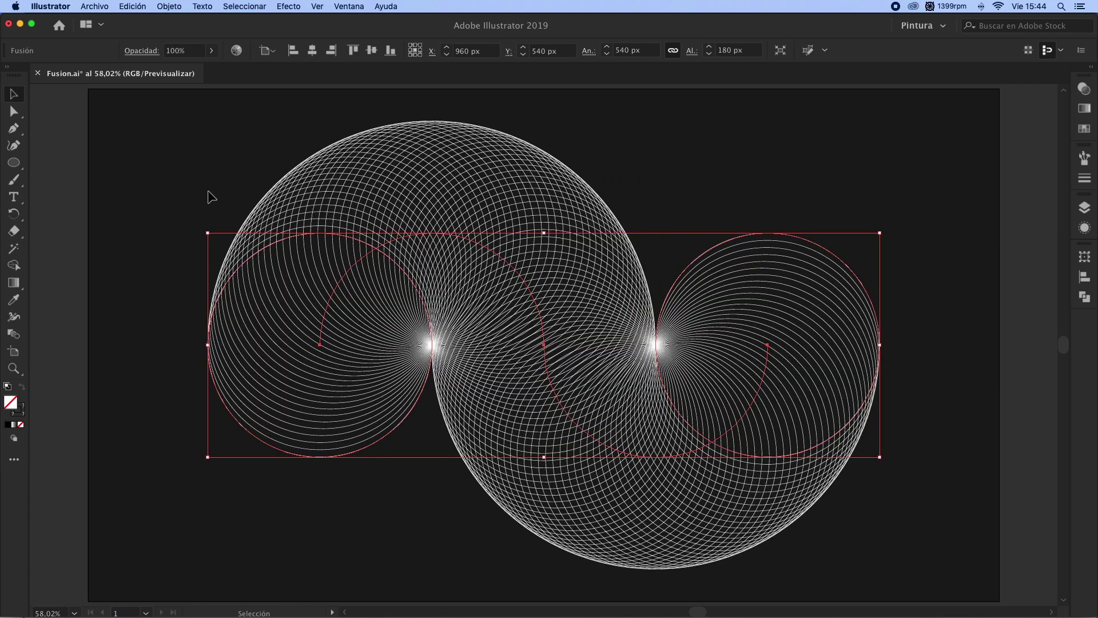
Apply the blue gradient swatch to the blend's stroke and fill, then deselect
{"action": "left_click", "coordinate": [1084, 131]}
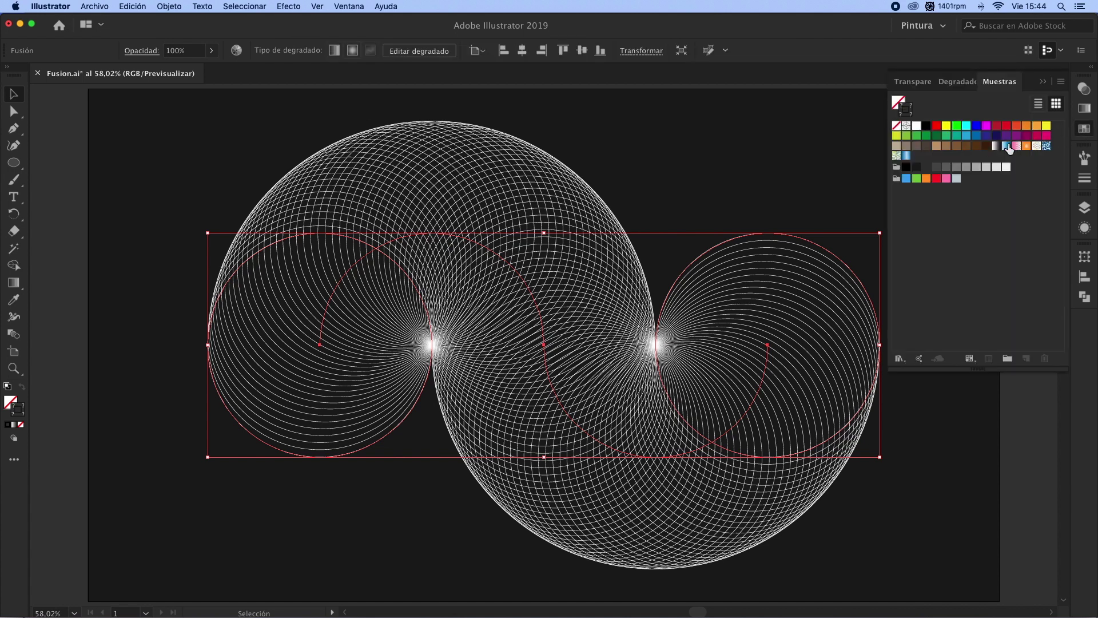
{"action": "left_click", "coordinate": [1010, 147]}
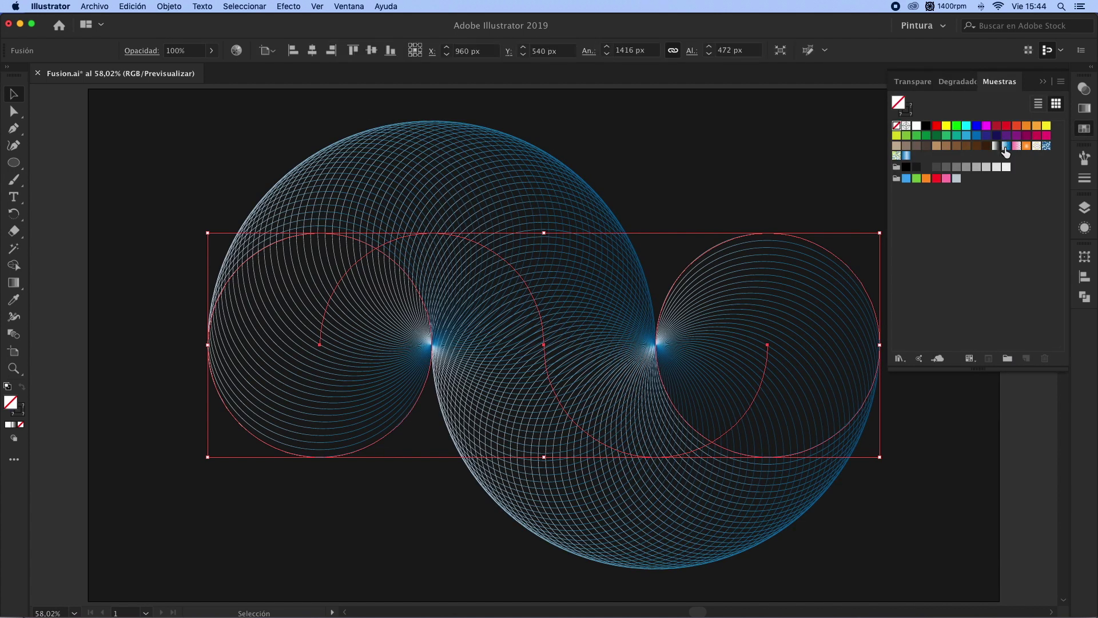
{"action": "left_click", "coordinate": [1006, 148]}
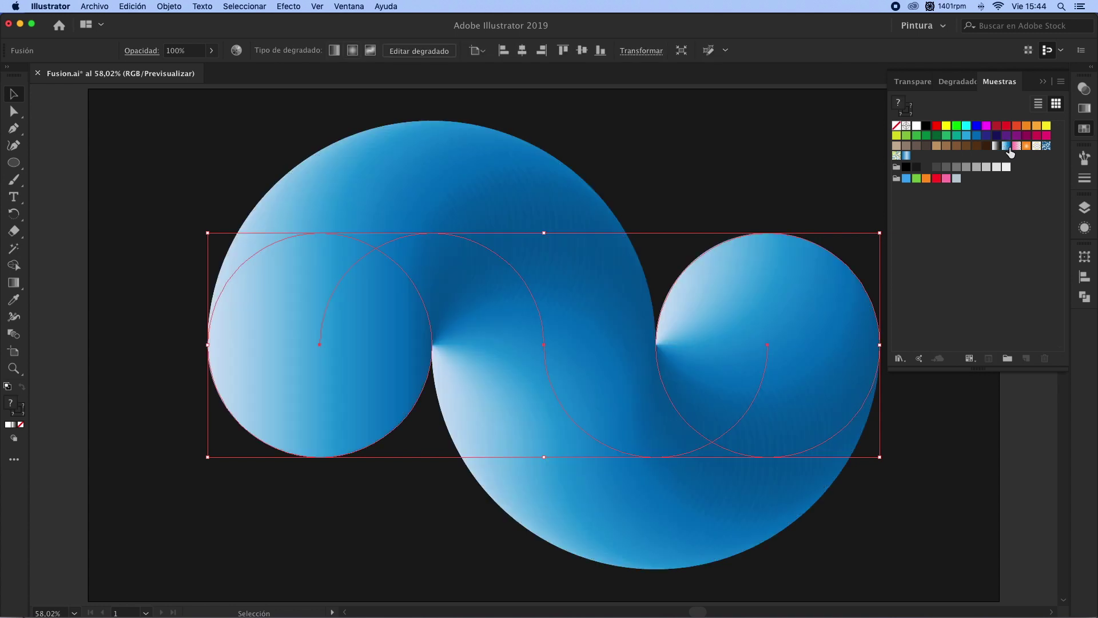
{"action": "left_click", "coordinate": [1045, 83]}
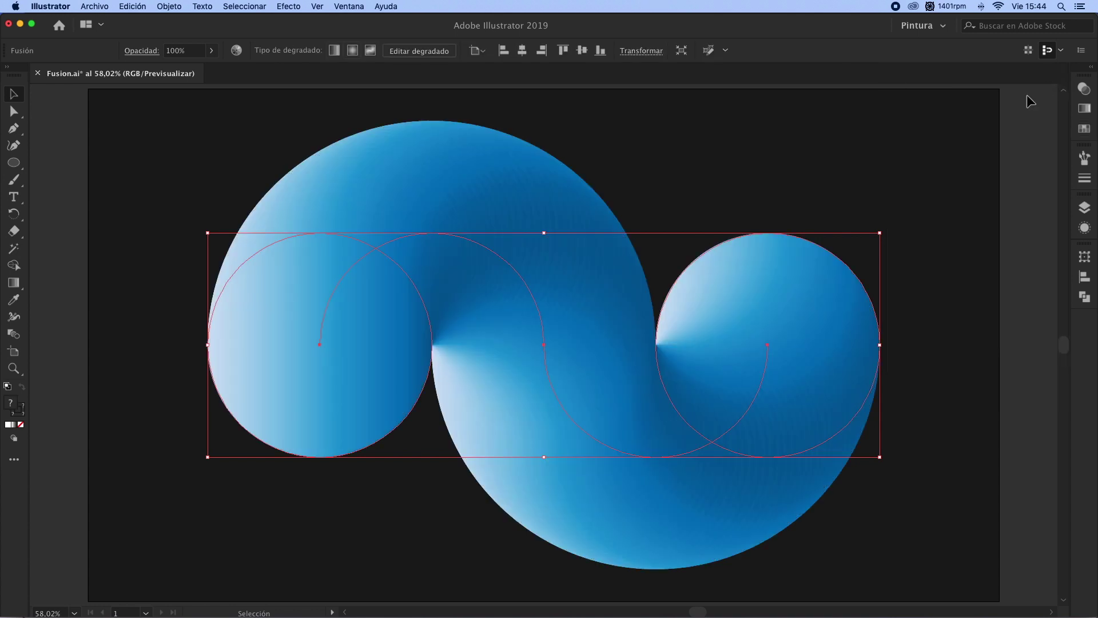
{"action": "left_click", "coordinate": [953, 140]}
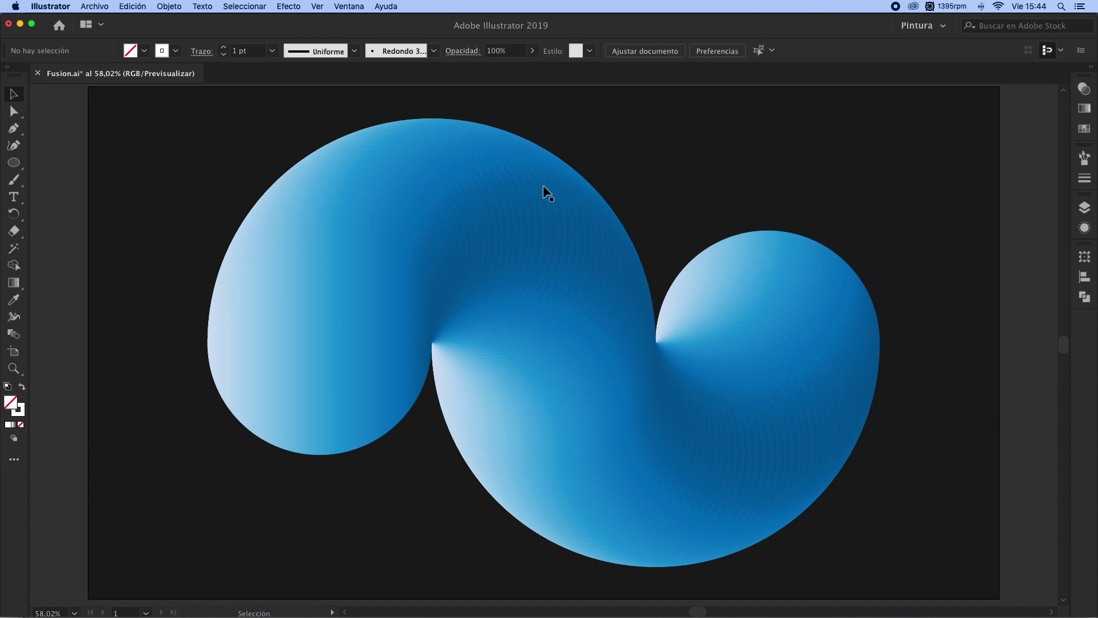
Raise the blend's Specified Steps to 1000 to smooth the banded blue gradient transitions
{"action": "left_click_drag", "start_coordinate": [437, 164], "coordinate": [607, 314]}
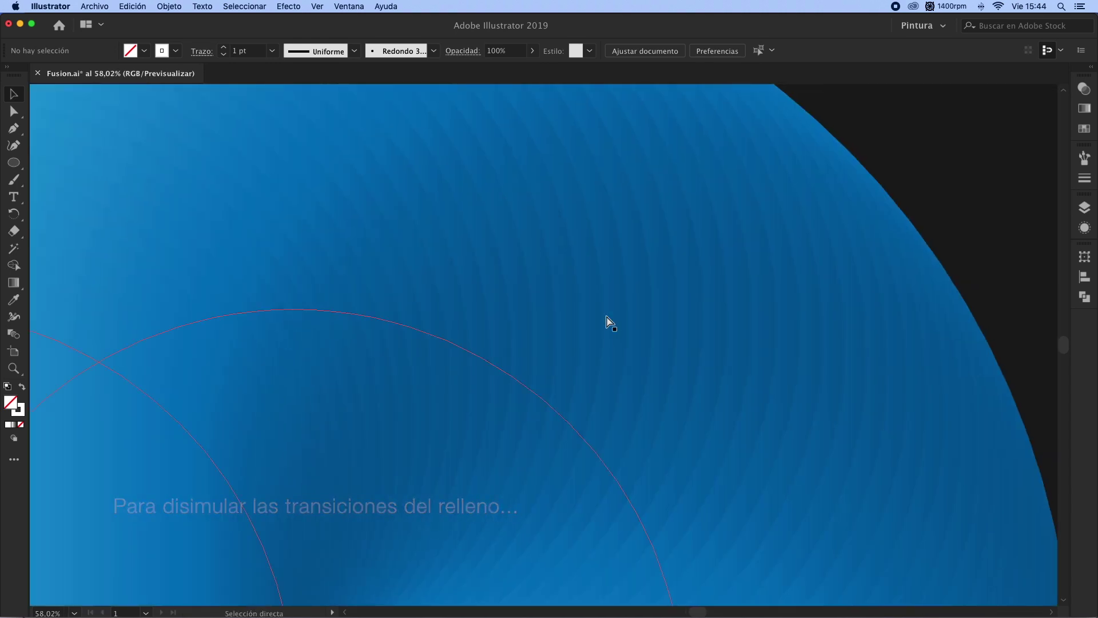
{"action": "key", "text": "super+0"}
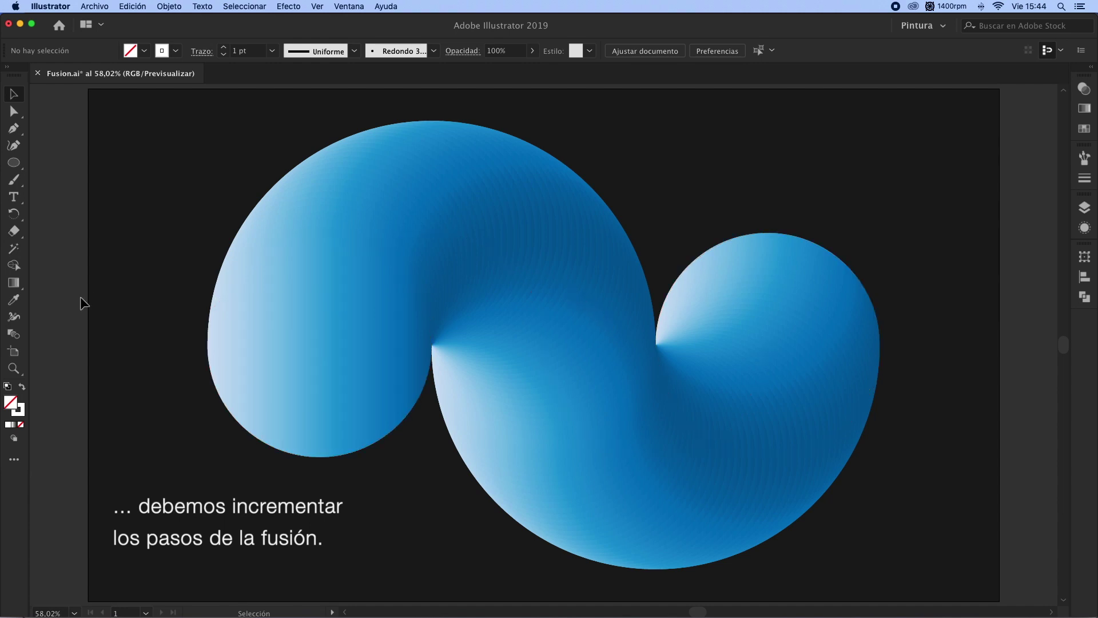
{"action": "key", "text": "super+a"}
{"action": "double_click", "coordinate": [19, 341]}
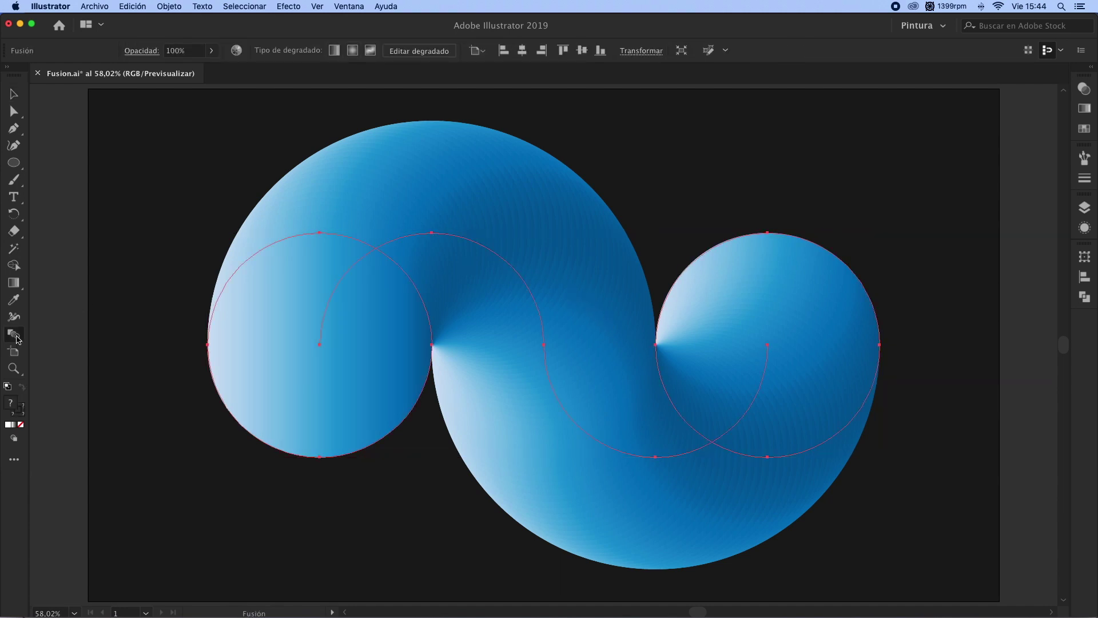
{"action": "left_click", "coordinate": [326, 257]}
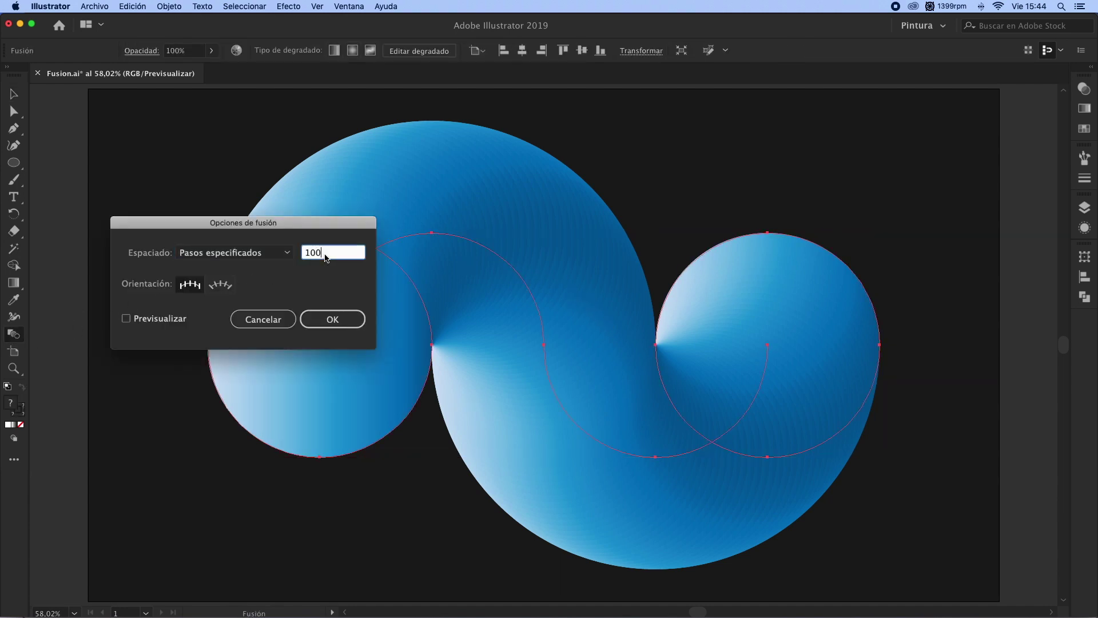
{"action": "left_click", "coordinate": [338, 319]}
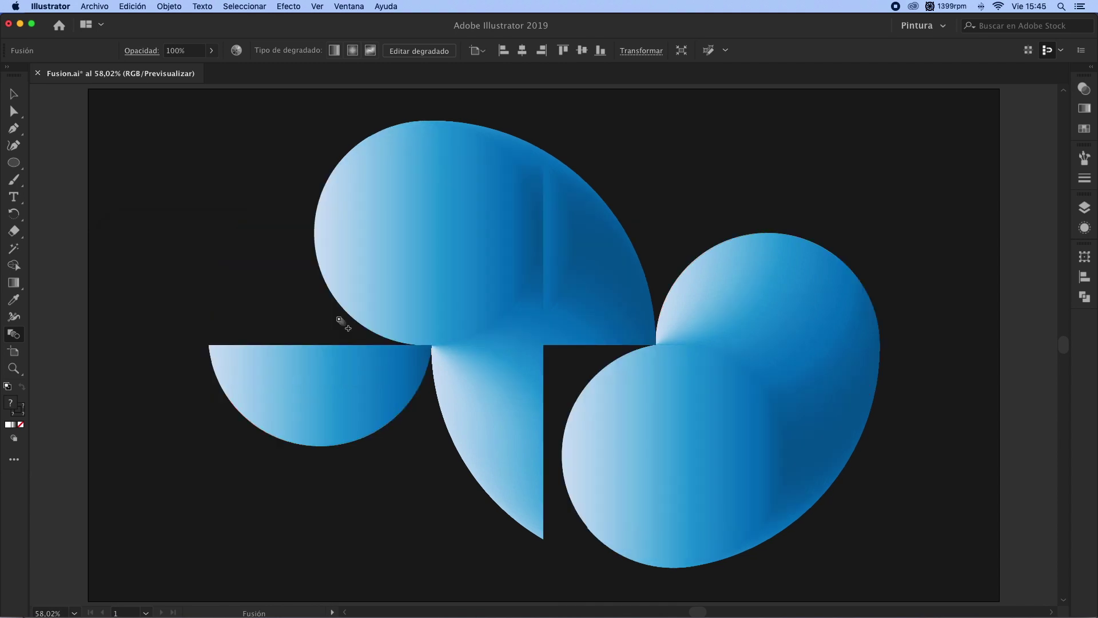
{"action": "key", "text": "v"}
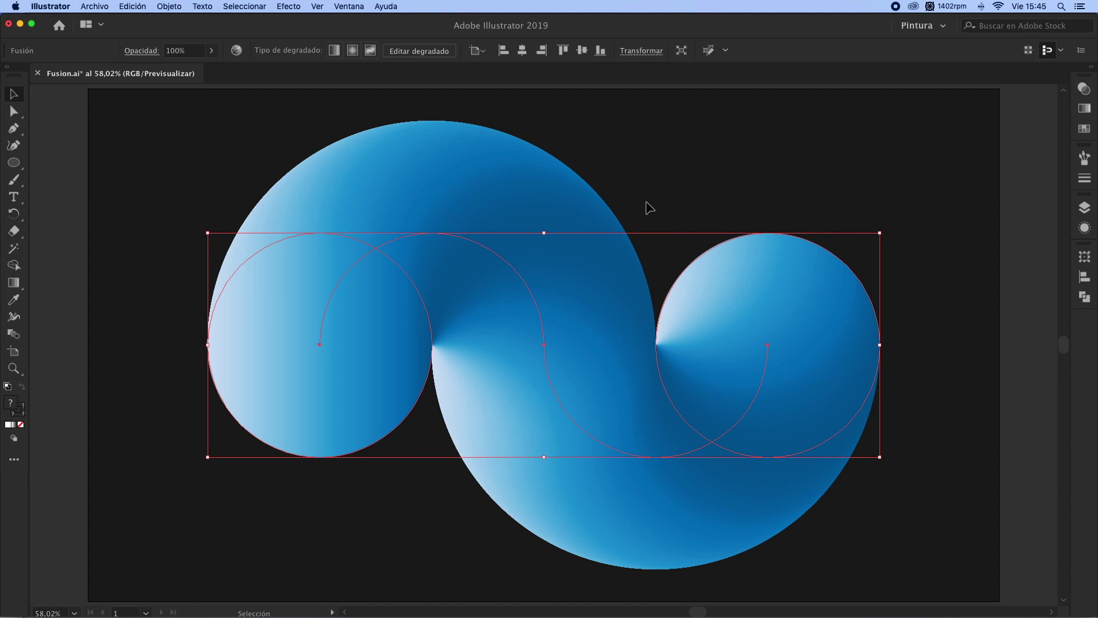
{"action": "left_click", "coordinate": [647, 203]}
Taper the left circle: pull its side and top anchors inward and delete the bottom anchor
{"action": "key", "text": "a"}
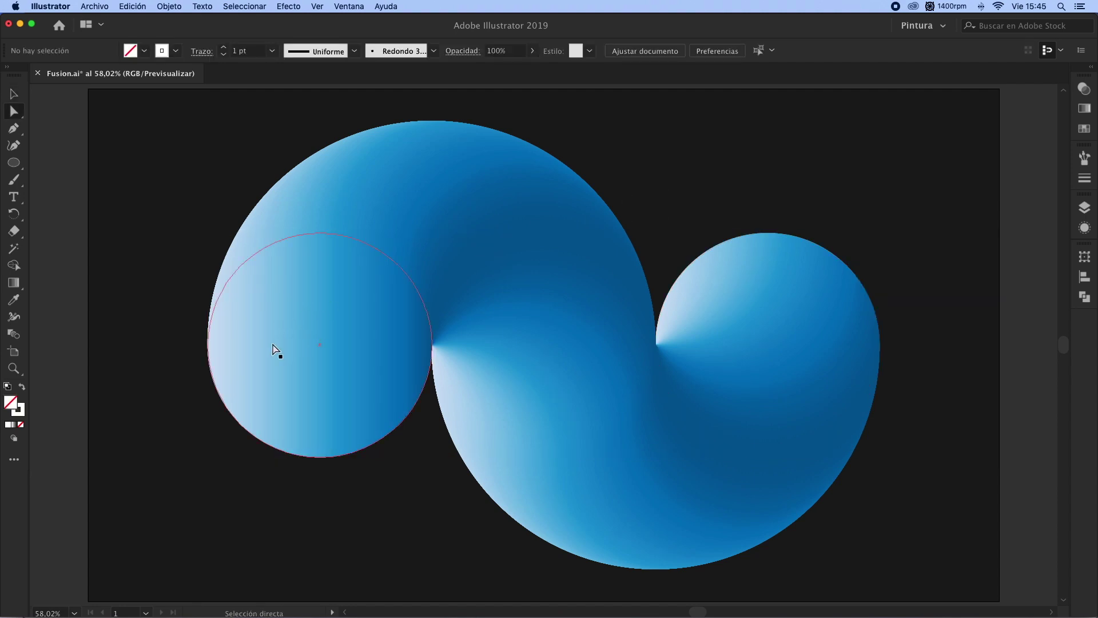
{"action": "left_click", "coordinate": [261, 347]}
{"action": "left_click_drag", "start_coordinate": [207, 345], "coordinate": [336, 325]}
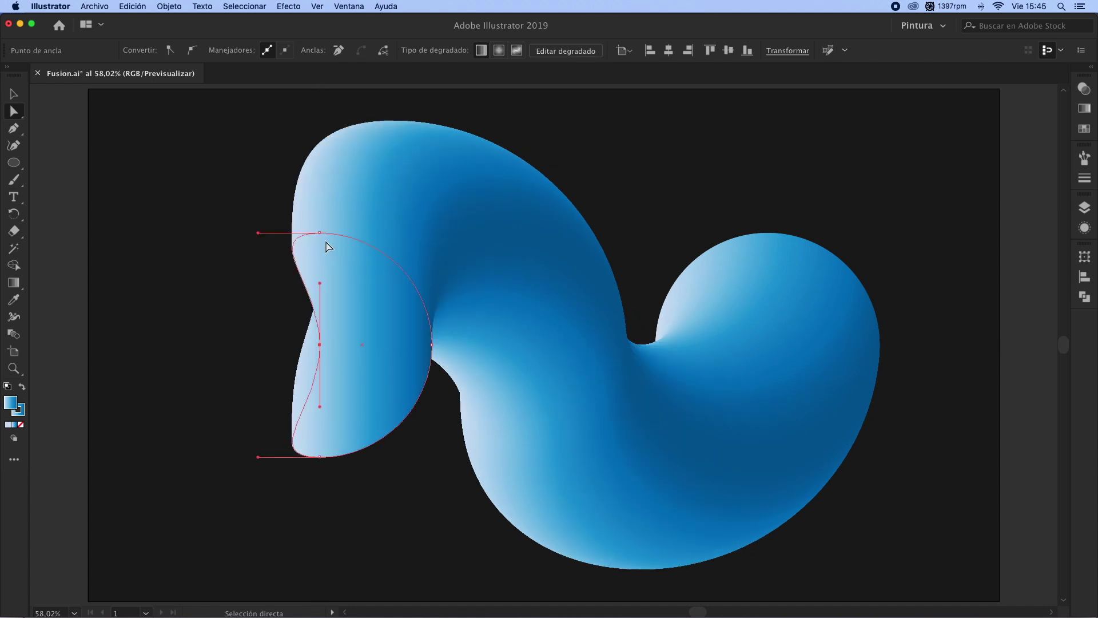
{"action": "mouse_move", "coordinate": [321, 234]}
{"action": "left_mouse_down"}
{"action": "mouse_move", "coordinate": [433, 345]}
{"action": "mouse_move", "coordinate": [320, 345]}
{"action": "left_mouse_up"}
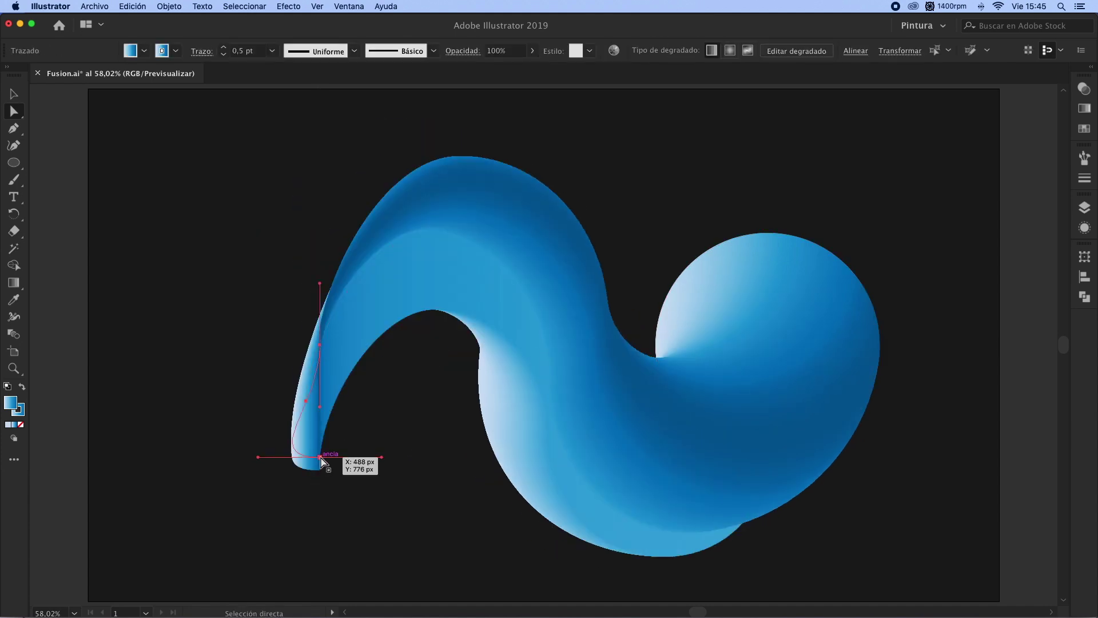
{"action": "key", "text": "Delete"}
{"action": "key", "text": "v"}
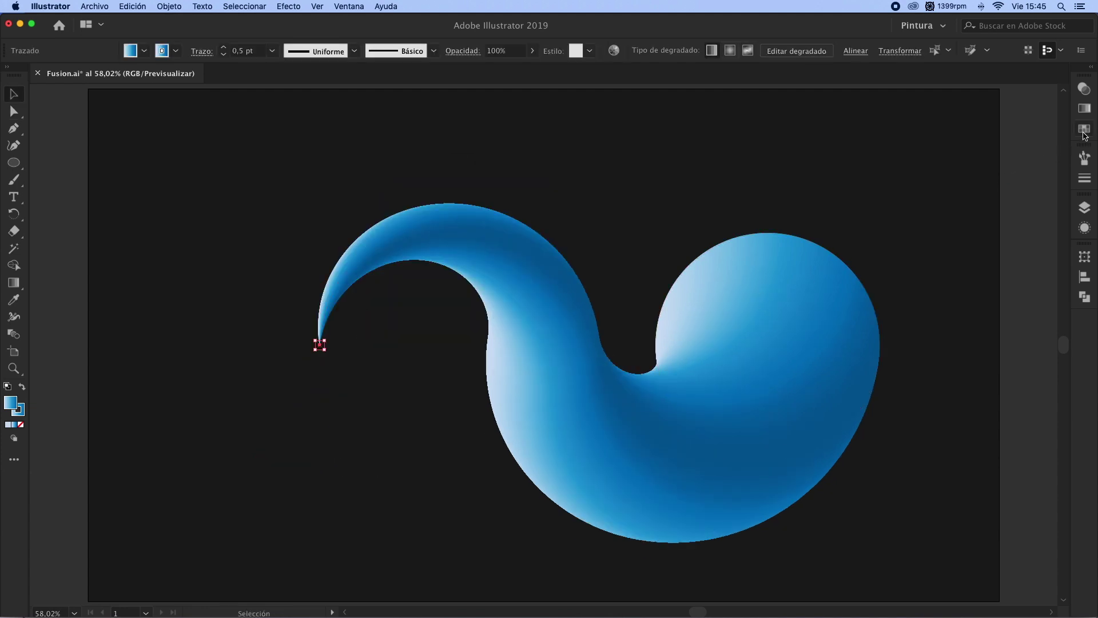
{"action": "left_click", "coordinate": [1085, 129]}
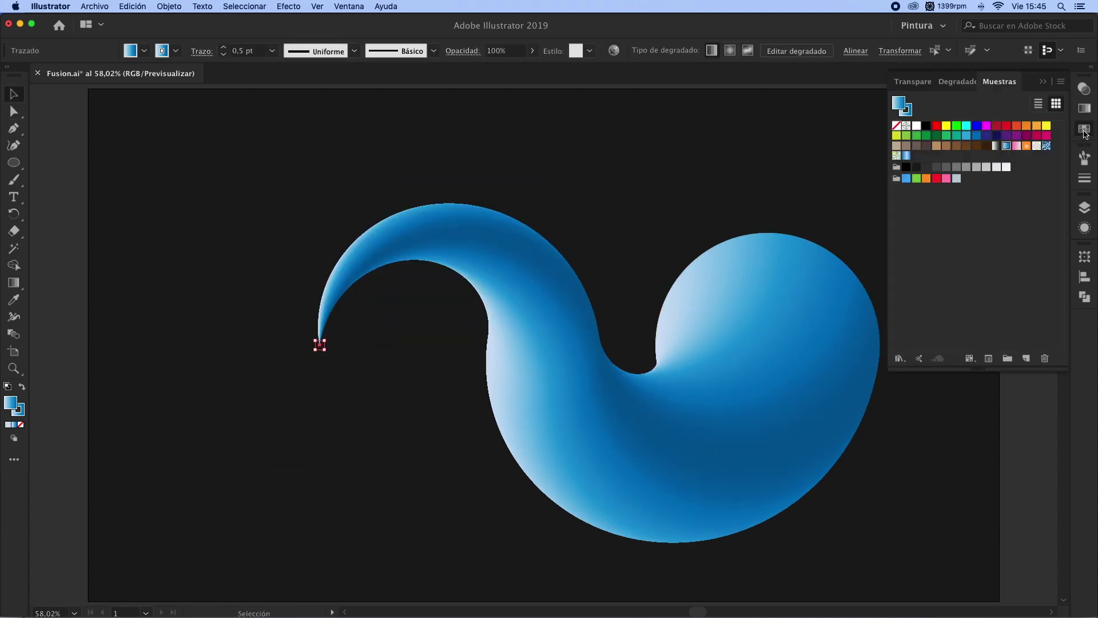
Set the whole blend's fill to None
{"action": "key", "text": "ctrl+a"}
{"action": "left_click", "coordinate": [897, 126]}
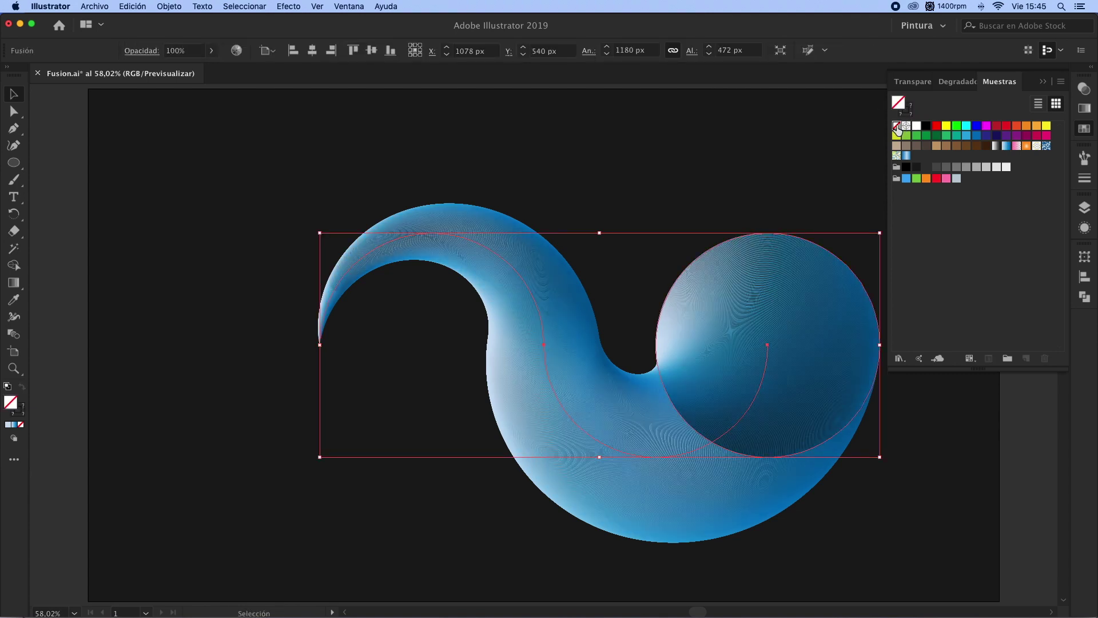
{"action": "left_click", "coordinate": [1040, 83]}
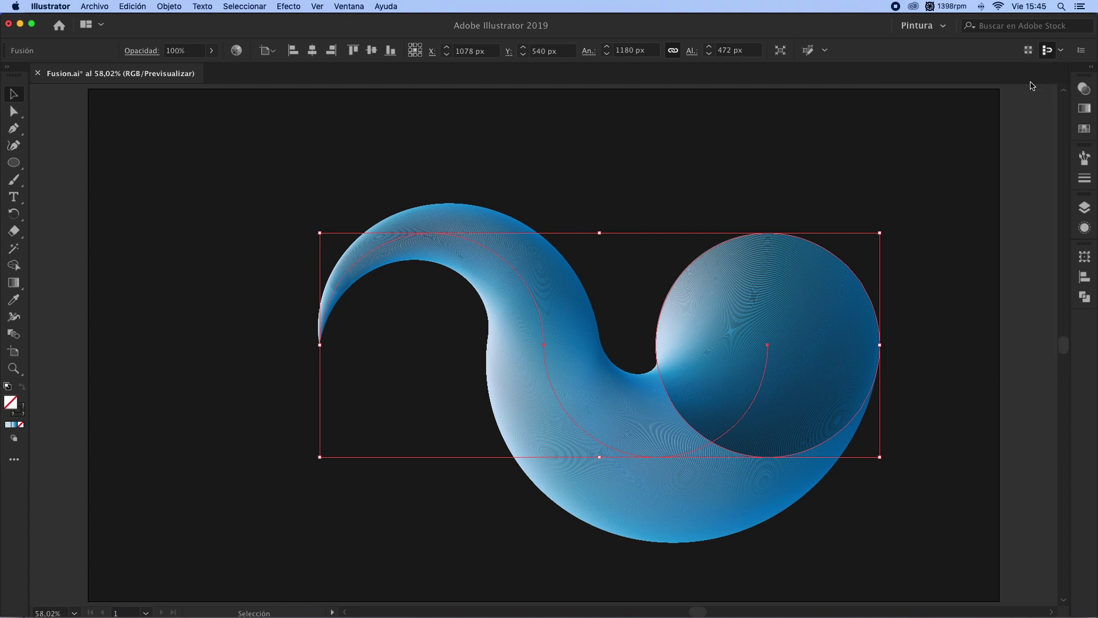
Reduce the blend's Specified Steps to 1 so it shows as thin circle outlines, then deselect
{"action": "double_click", "coordinate": [20, 338]}
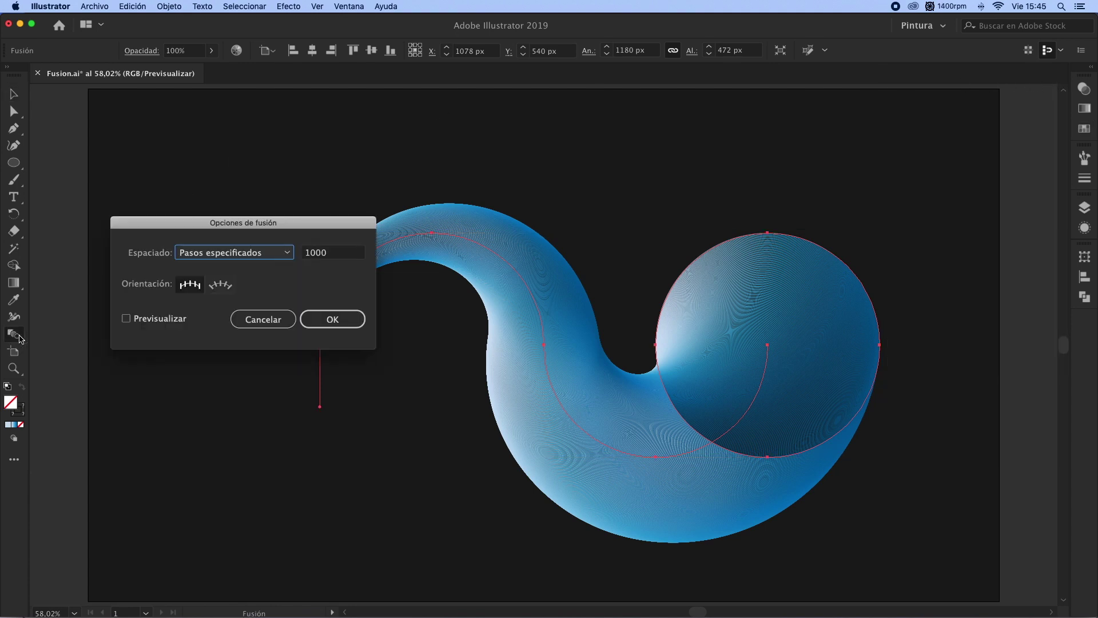
{"action": "double_click", "coordinate": [341, 249]}
{"action": "type", "text": "1"}
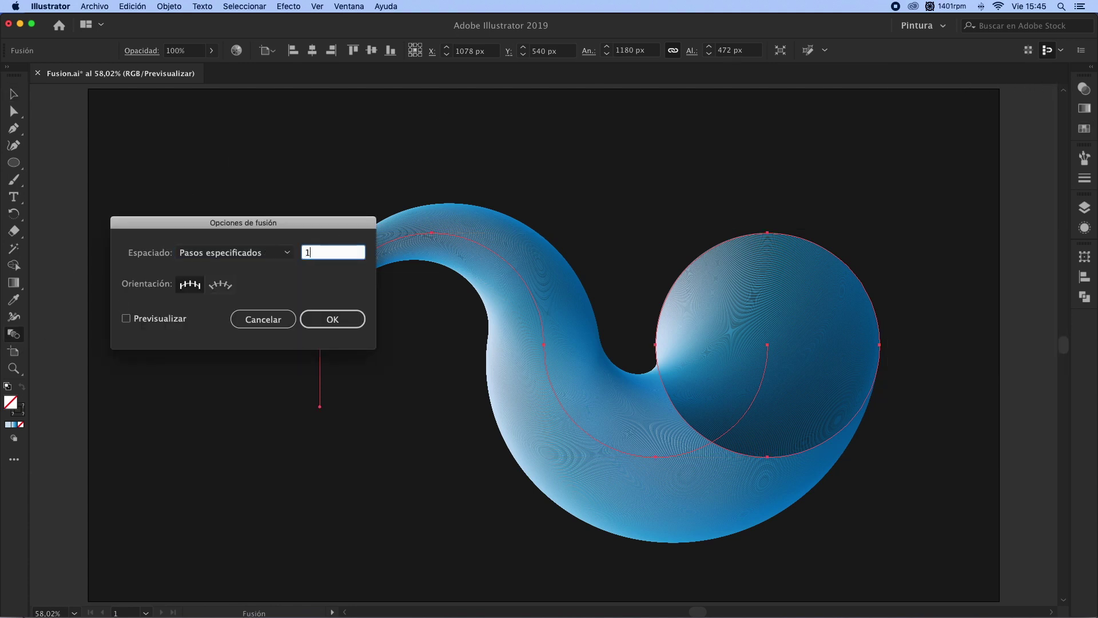
{"action": "key", "text": "Return"}
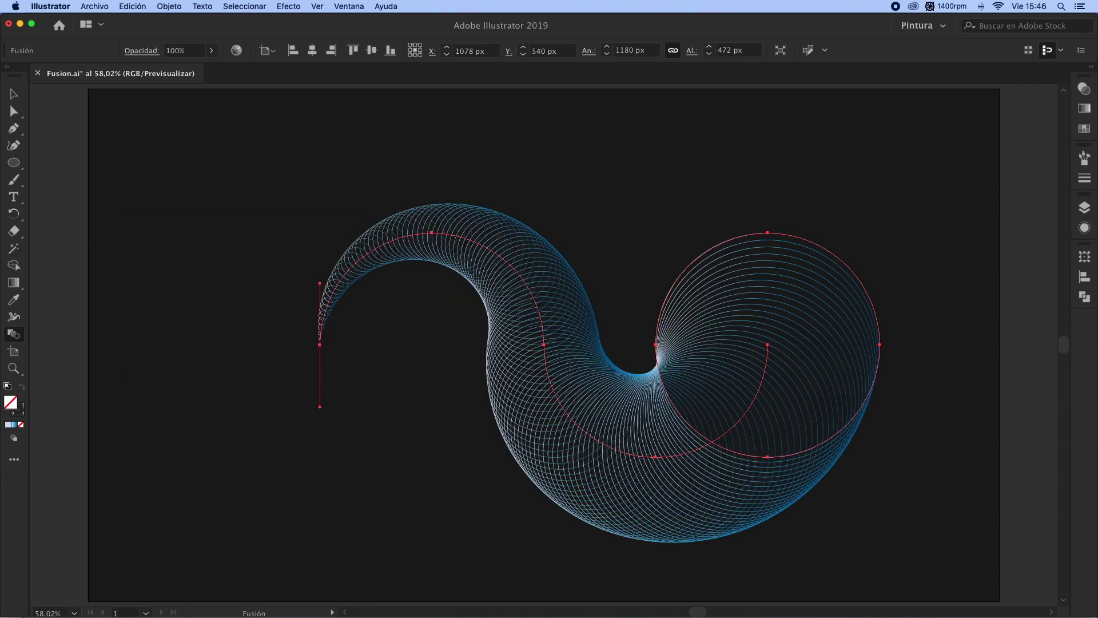
{"action": "key", "text": "v"}
{"action": "left_click", "coordinate": [263, 285]}
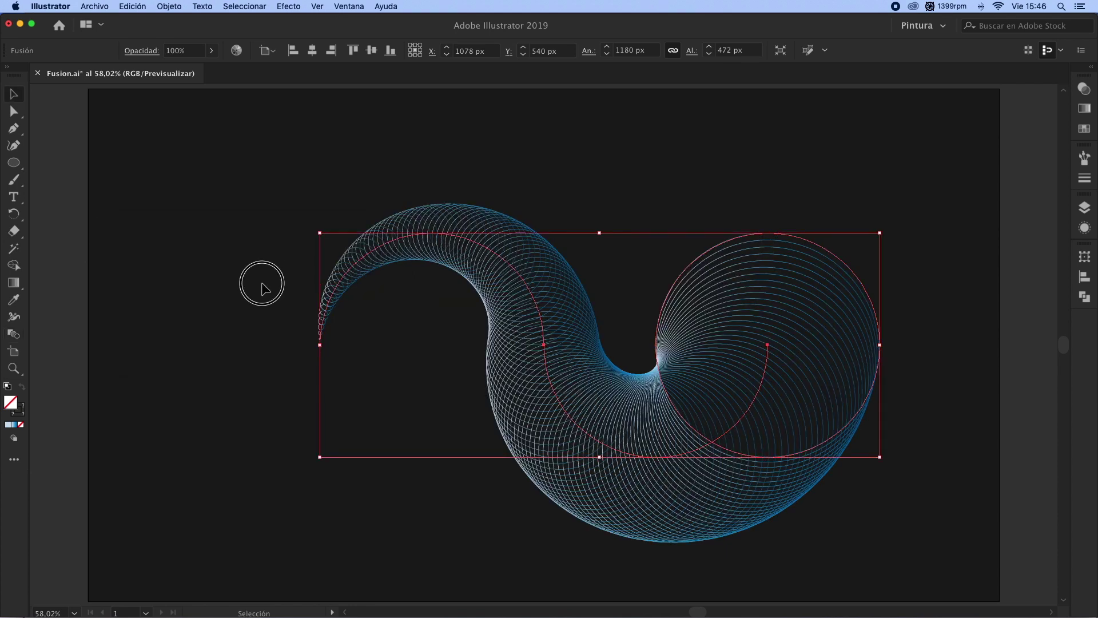
Zoom in on the finished wave artwork and hide the interface to present it
{"action": "key", "text": "z"}
{"action": "mouse_move", "coordinate": [270, 169]}
{"action": "left_mouse_down"}
{"action": "mouse_move", "coordinate": [819, 489]}
{"action": "mouse_move", "coordinate": [927, 502]}
{"action": "left_mouse_up"}
{"action": "key", "text": "Tab"}
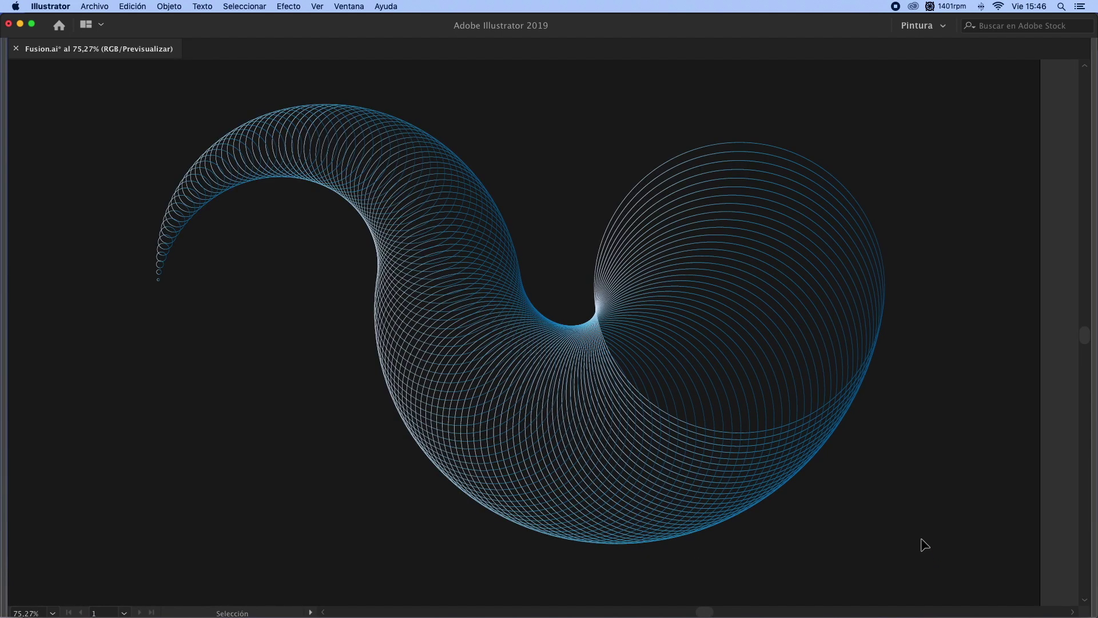